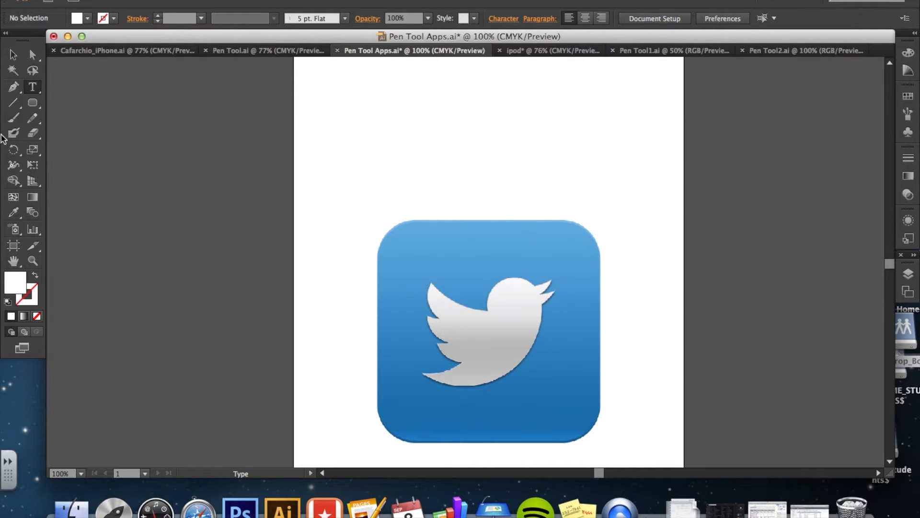
Choose the Pen tool and set the fill to none with a black stroke.
click(14, 87)
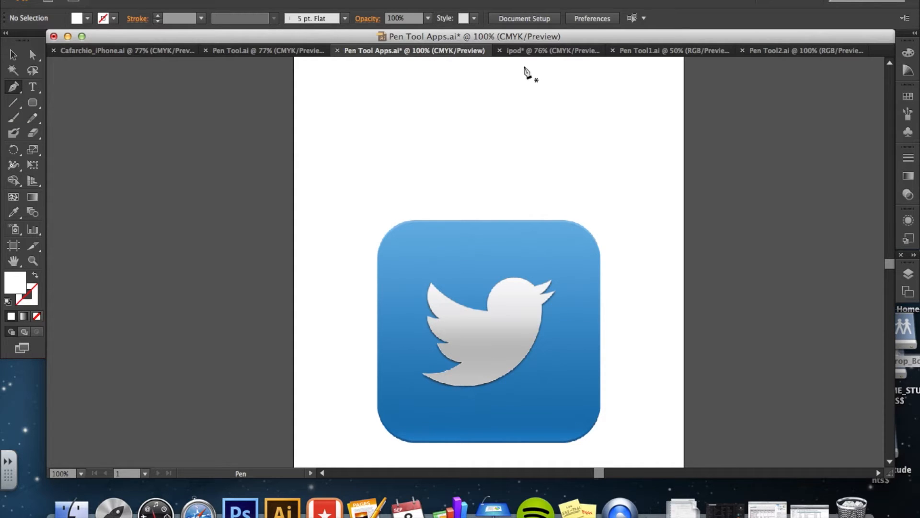
click(540, 50)
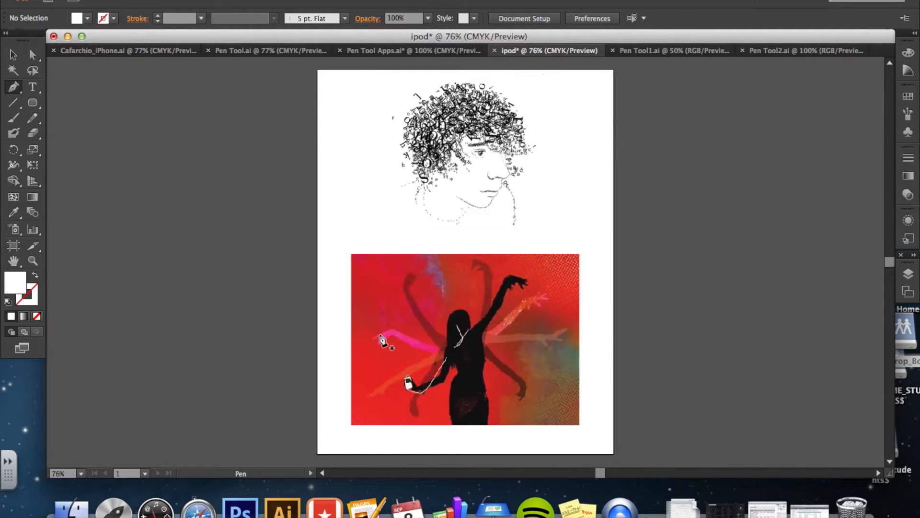
click(381, 52)
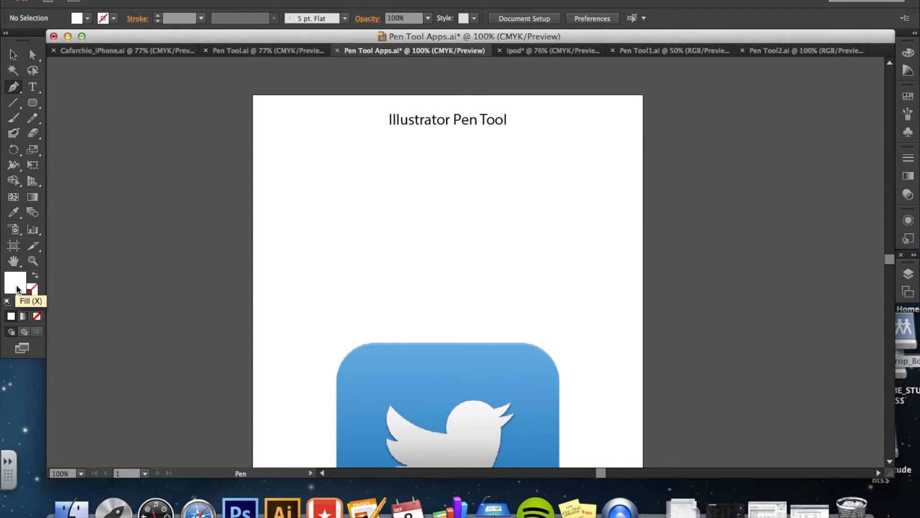
click(36, 316)
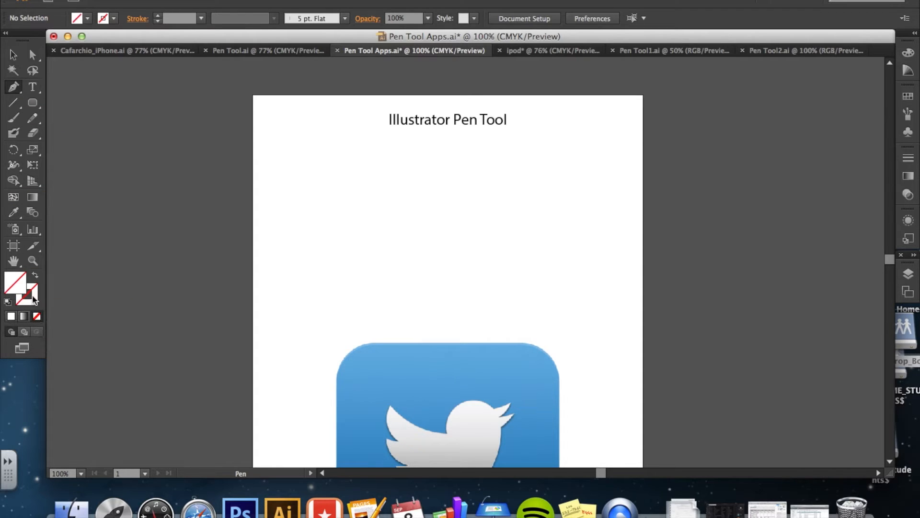
click(7, 302)
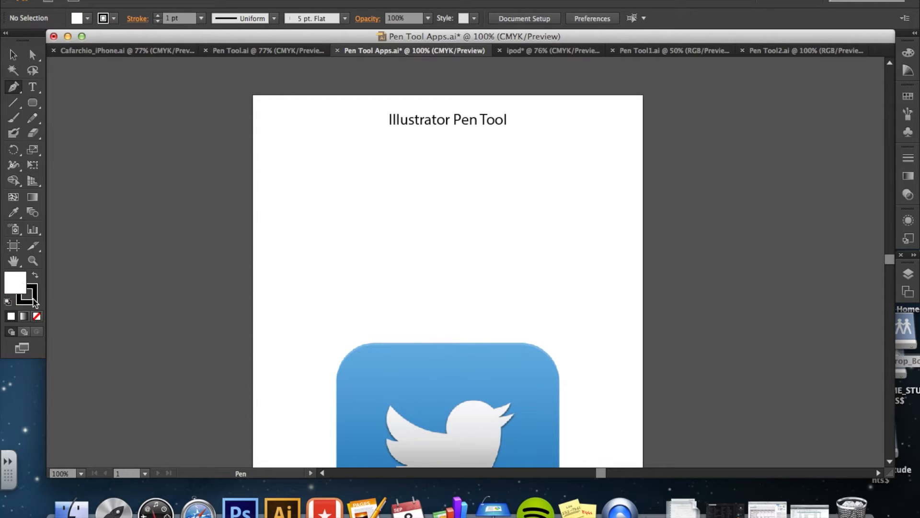
click(37, 316)
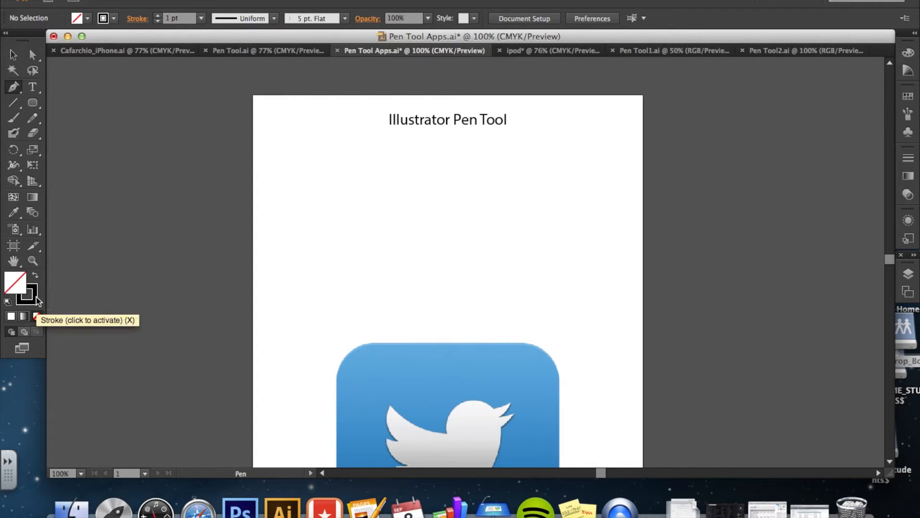
click(36, 299)
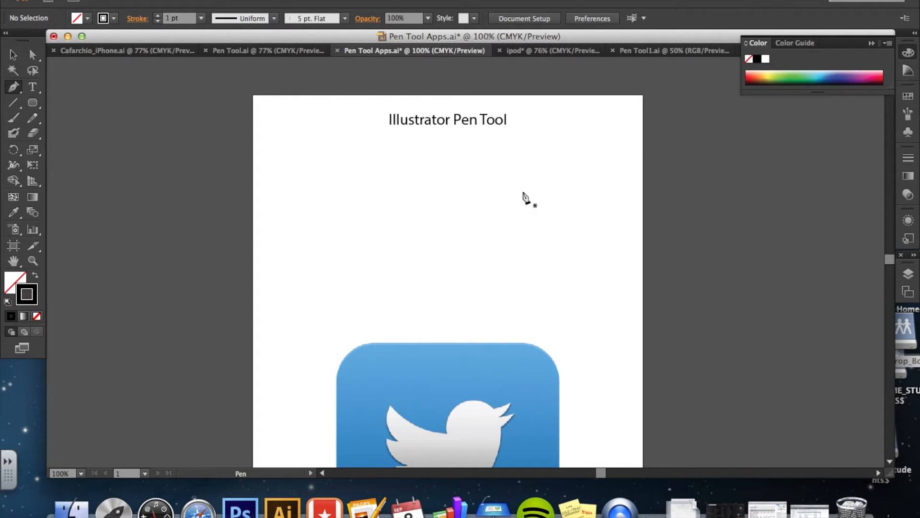
Draw an open zigzag path of six straight corner points with the Pen tool, then deselect it.
click(301, 226)
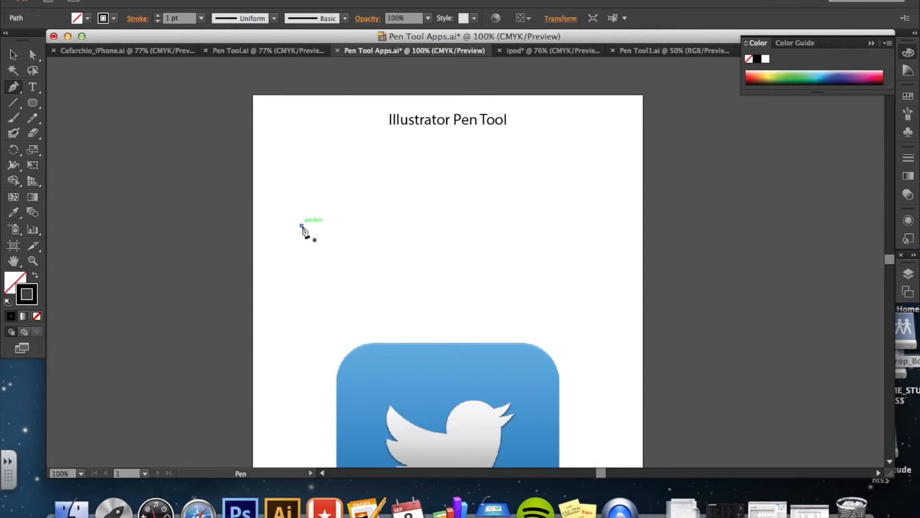
click(362, 170)
click(414, 225)
click(465, 173)
click(528, 225)
click(584, 148)
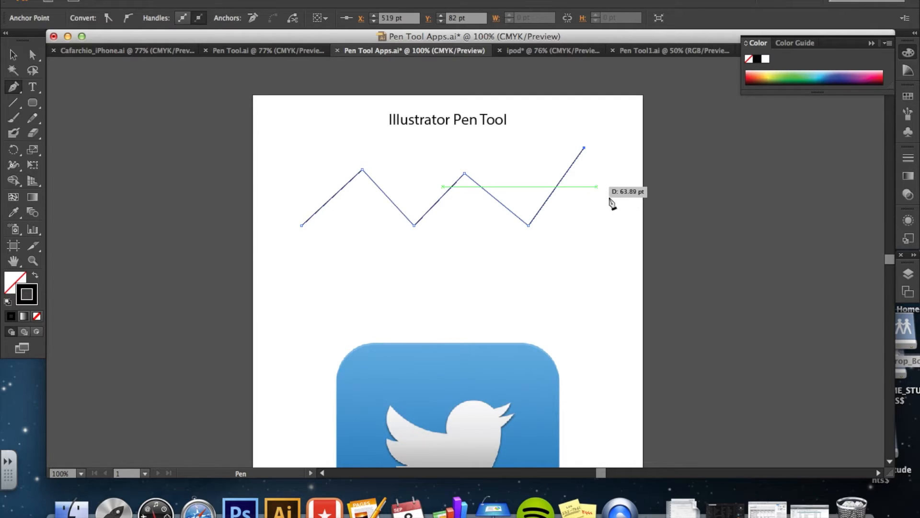
click(13, 55)
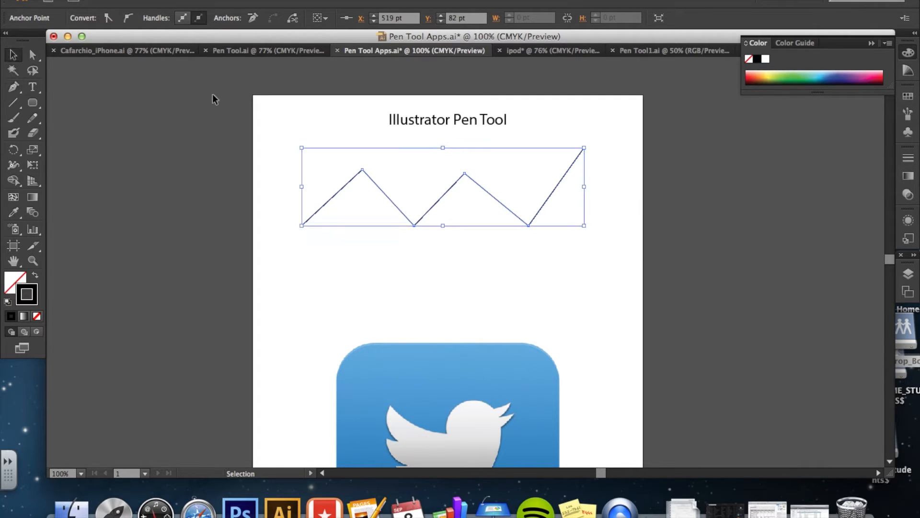
click(425, 299)
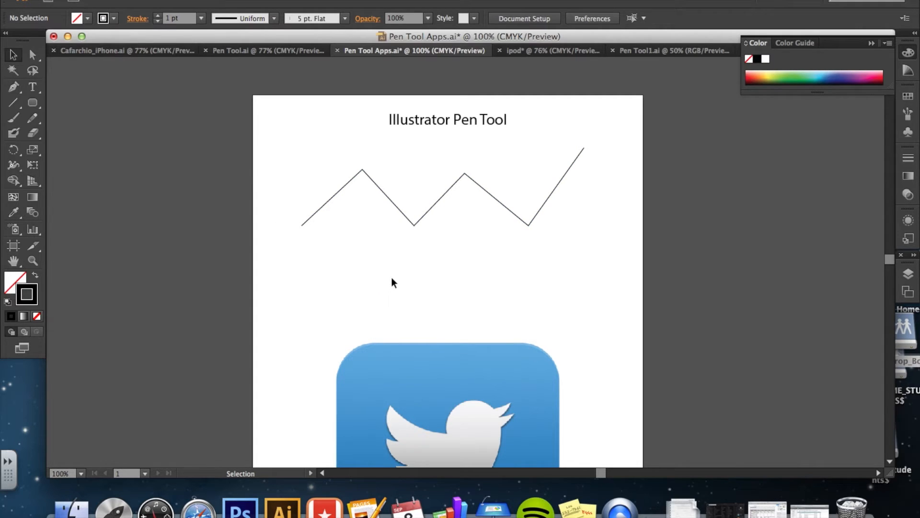
Draw a wavy path below the zigzag by dragging out smooth curved anchor points, then deselect it.
click(15, 86)
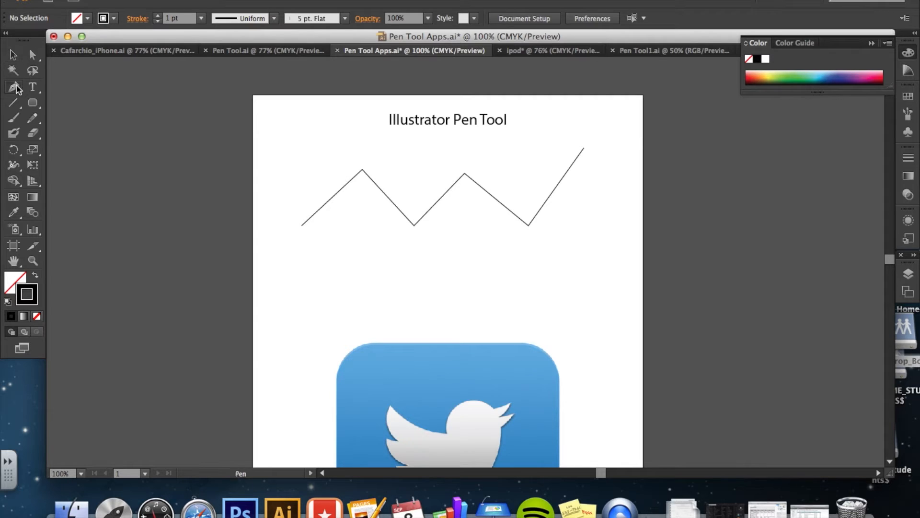
click(302, 291)
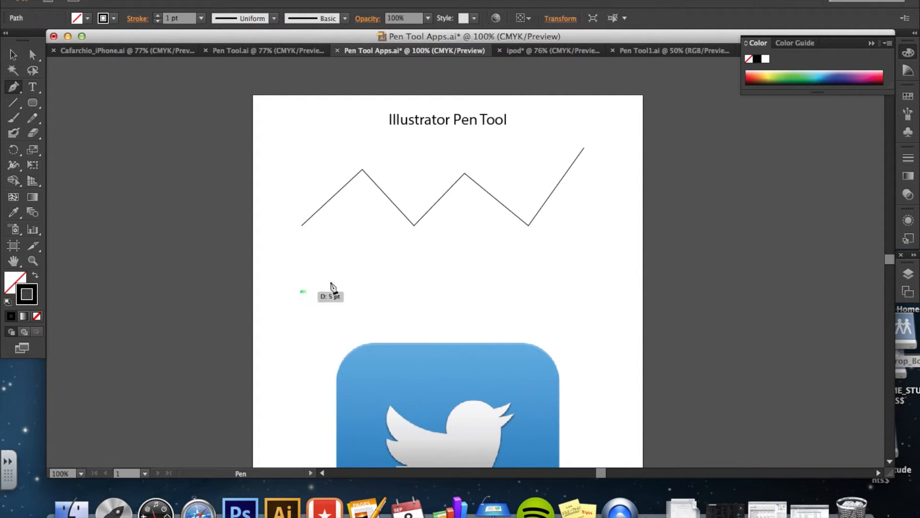
click(410, 288)
drag(410, 288, 463, 356)
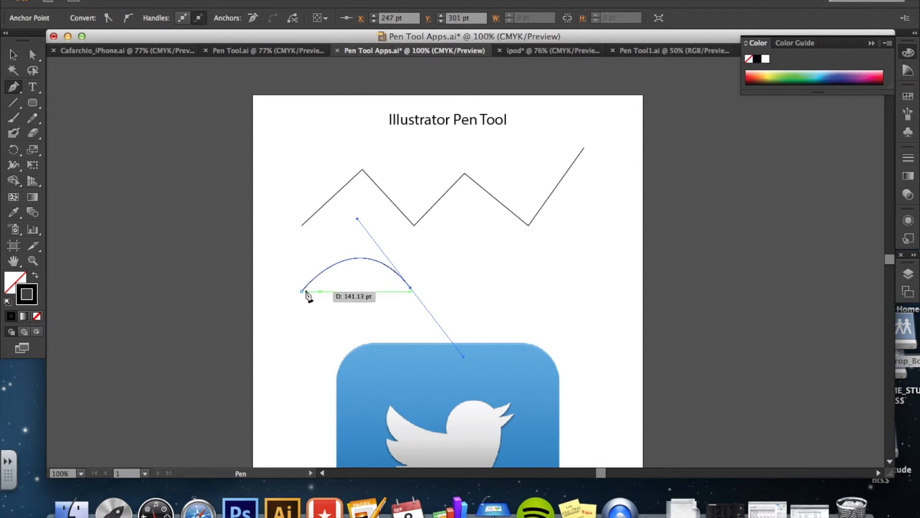
click(411, 289)
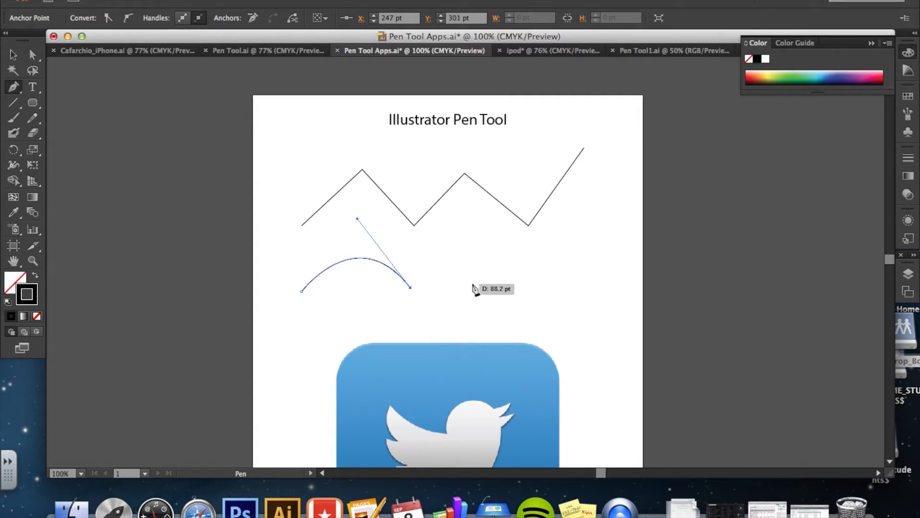
click(499, 285)
drag(499, 286, 536, 239)
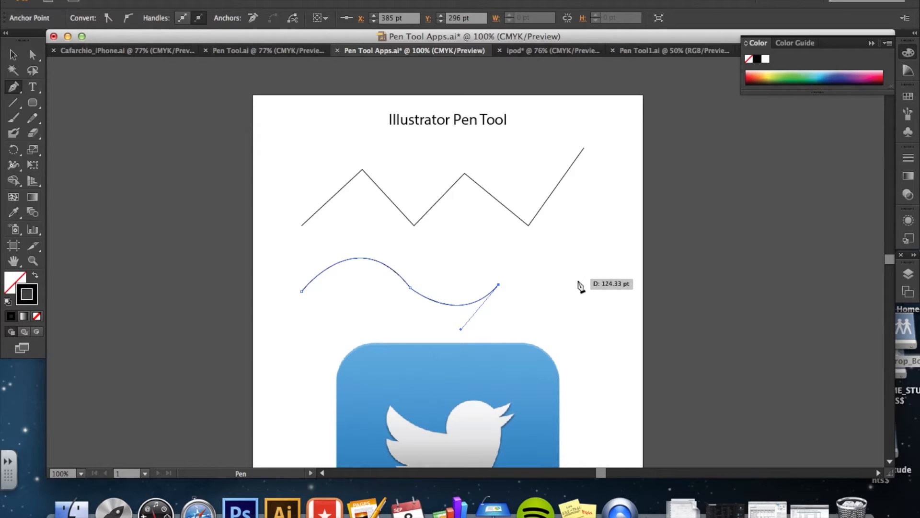
drag(596, 282, 617, 364)
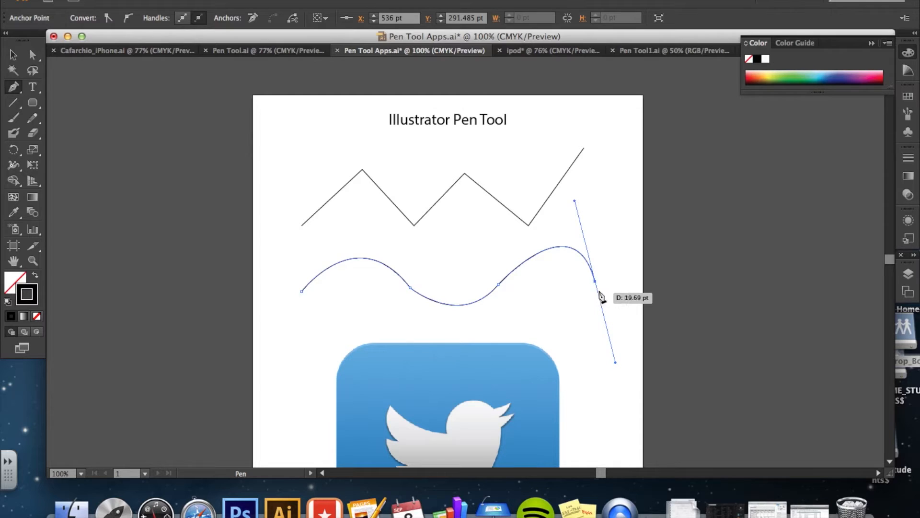
click(596, 283)
drag(621, 257, 628, 156)
click(13, 54)
click(277, 318)
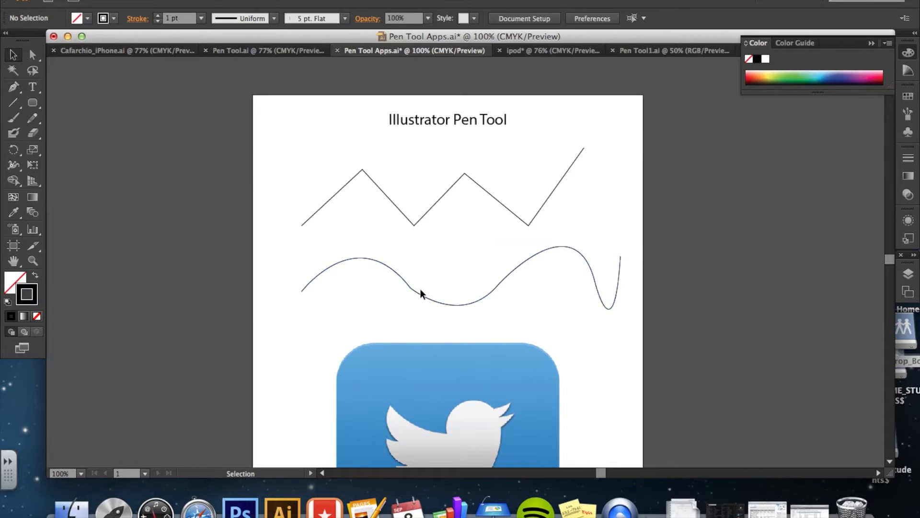
Move the wavy path slightly to the left.
drag(421, 292, 395, 290)
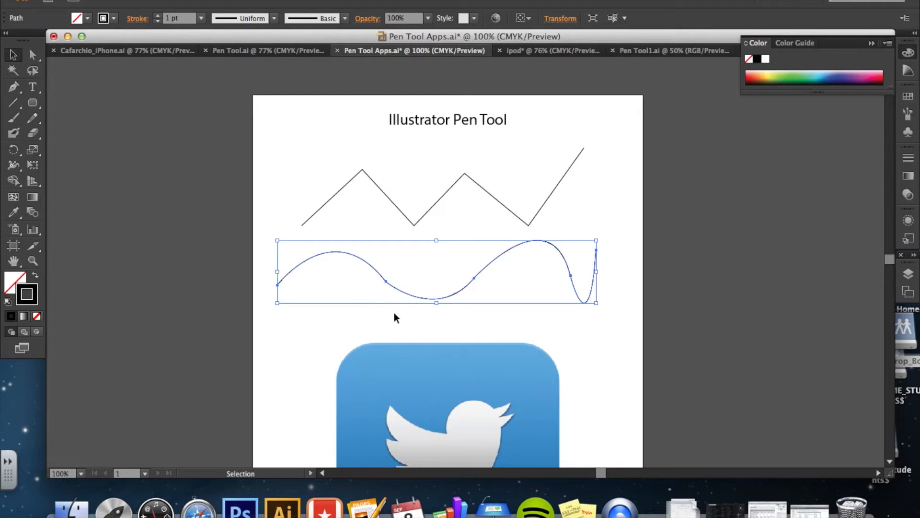
mouse_move(437, 305)
mouse_down()
mouse_move(437, 330)
mouse_move(437, 309)
mouse_up()
click(317, 347)
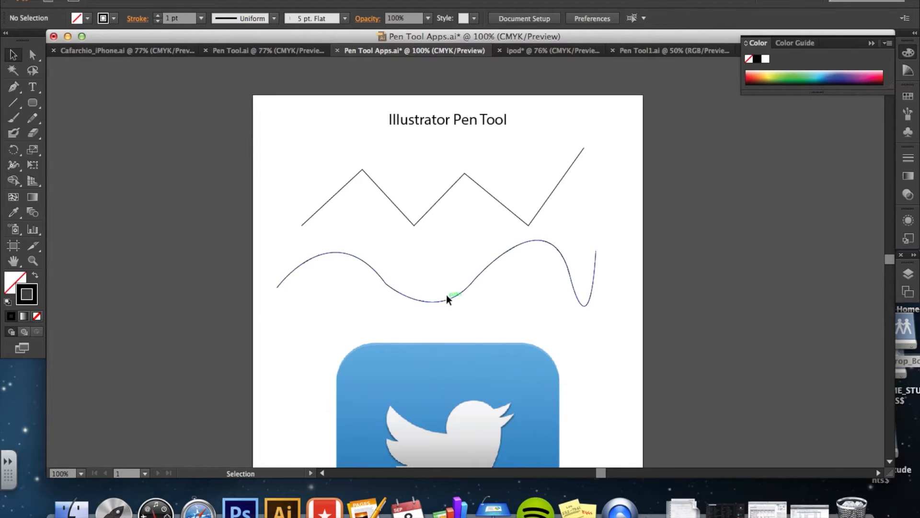
Reshape the wavy path by moving its anchor points and direction handles with the Direct Selection tool.
click(34, 56)
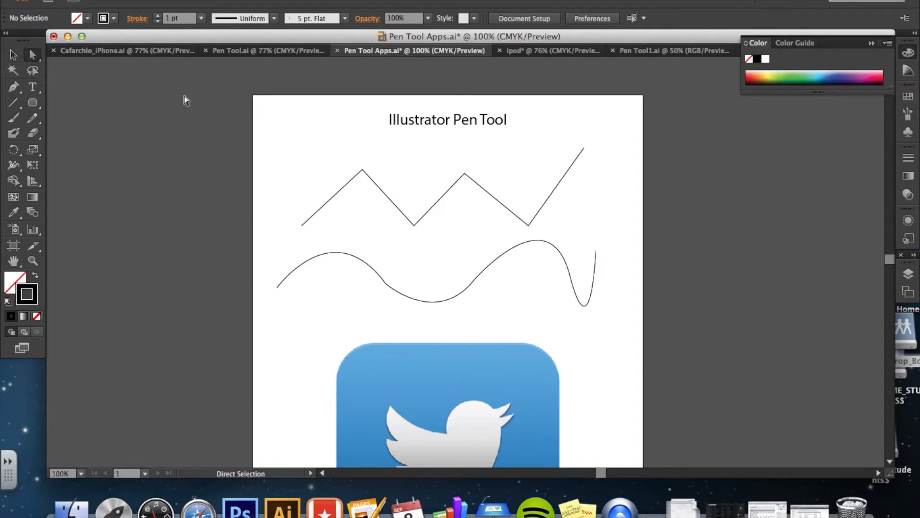
click(389, 290)
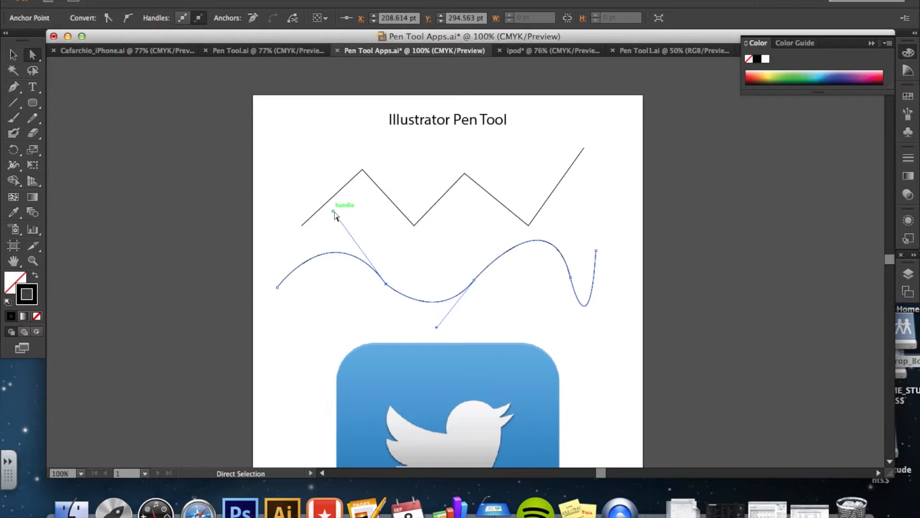
mouse_move(334, 213)
mouse_down()
mouse_move(389, 222)
mouse_move(329, 220)
mouse_up()
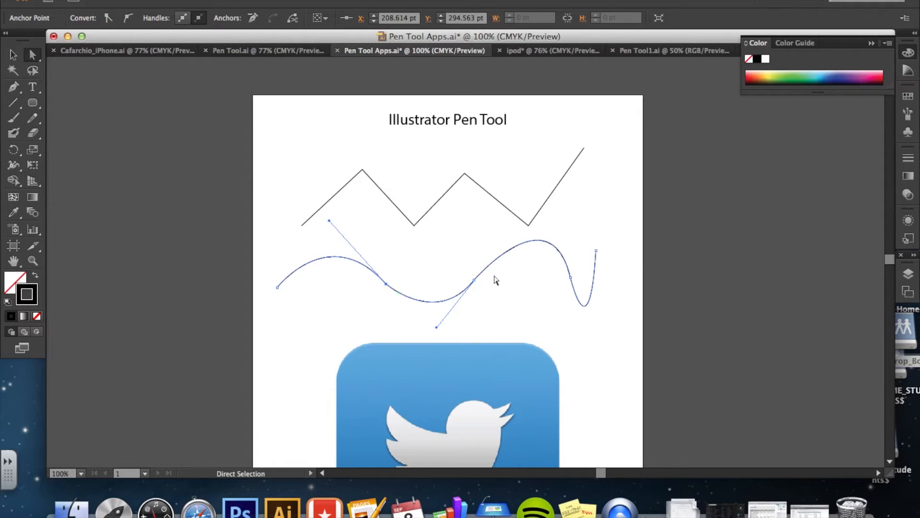
drag(571, 279, 530, 287)
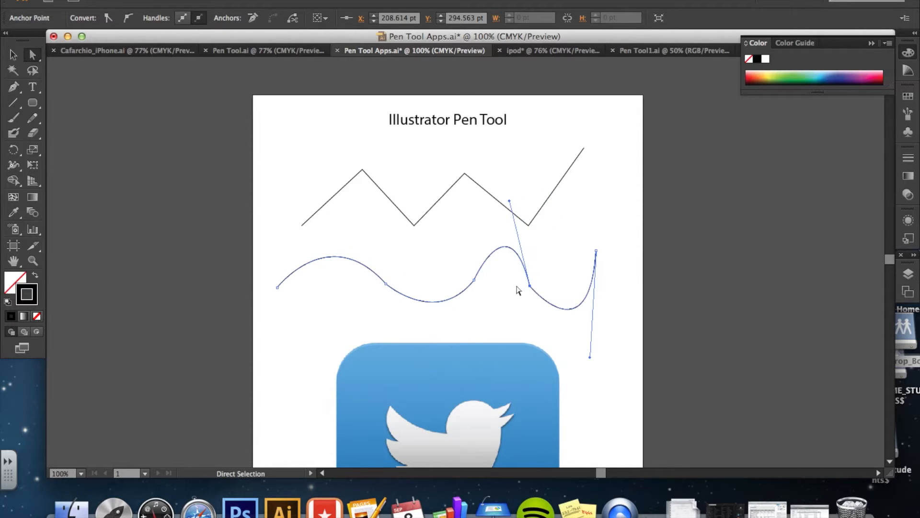
drag(474, 281, 444, 287)
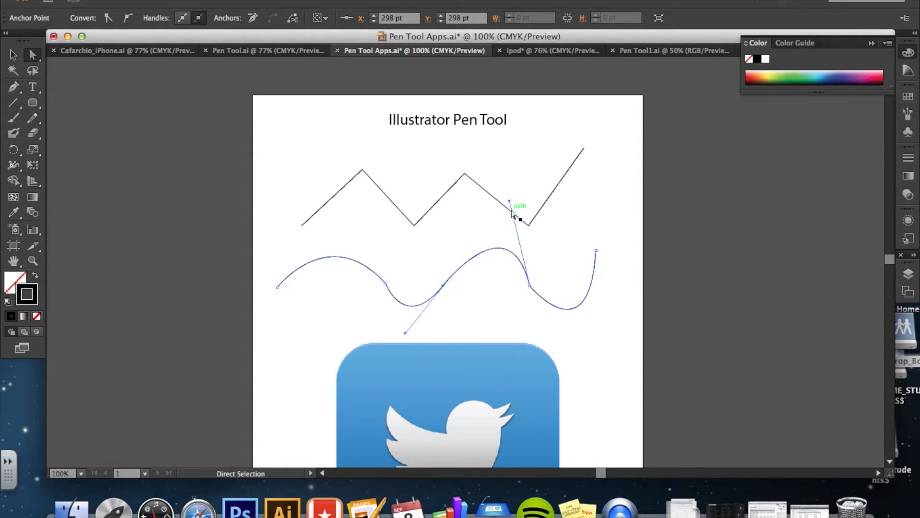
drag(510, 201, 492, 245)
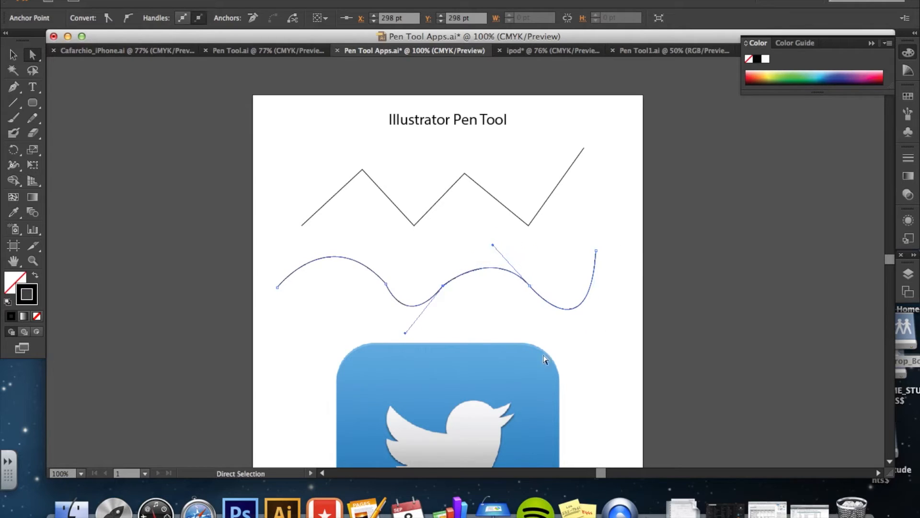
click(271, 218)
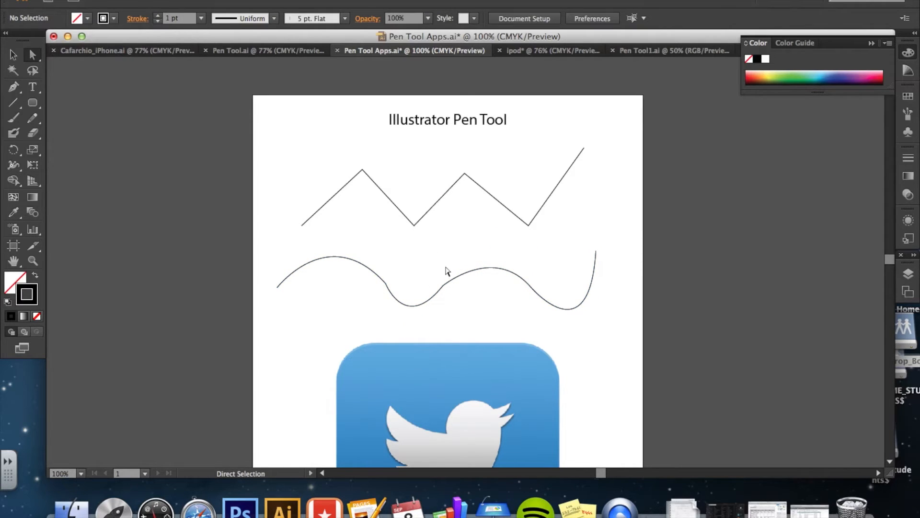
Select both the zigzag and wavy paths and delete them.
click(14, 54)
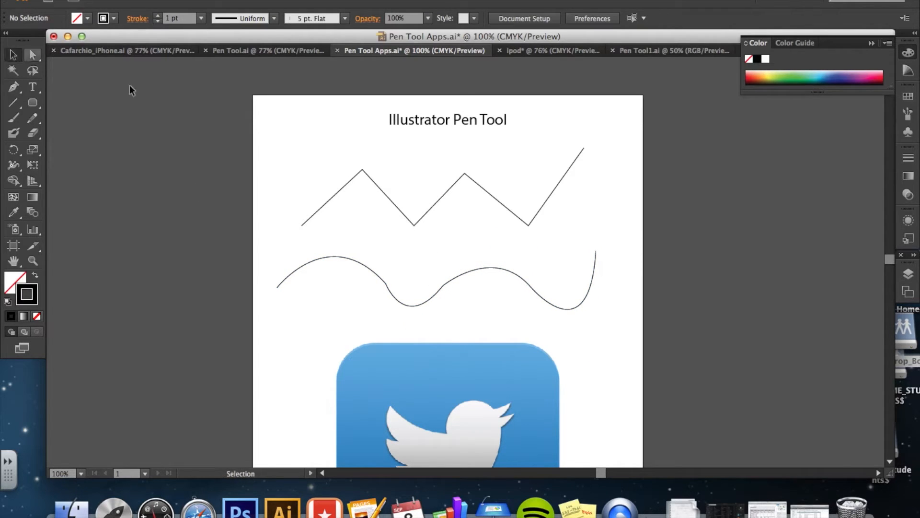
drag(316, 162, 540, 303)
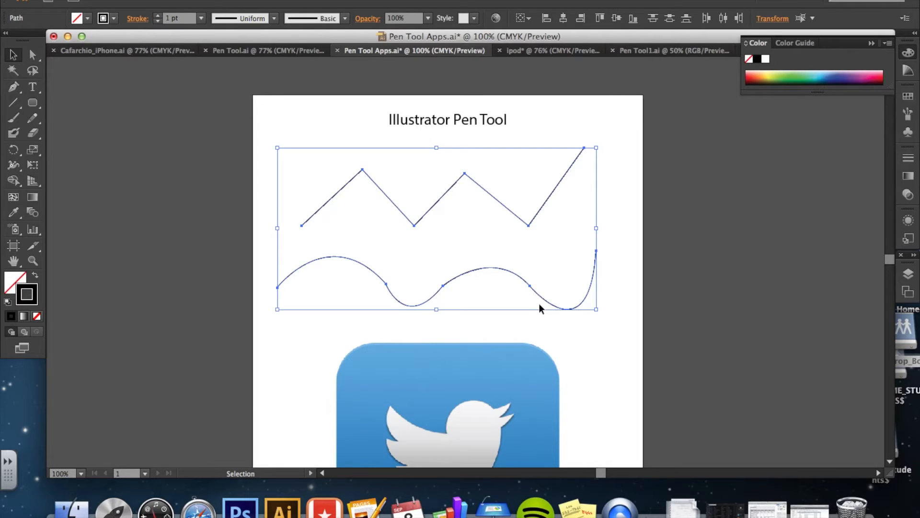
key(Delete)
Draw a closed boot-shaped path with straight top segments and curved toe segments using the Pen tool.
click(13, 86)
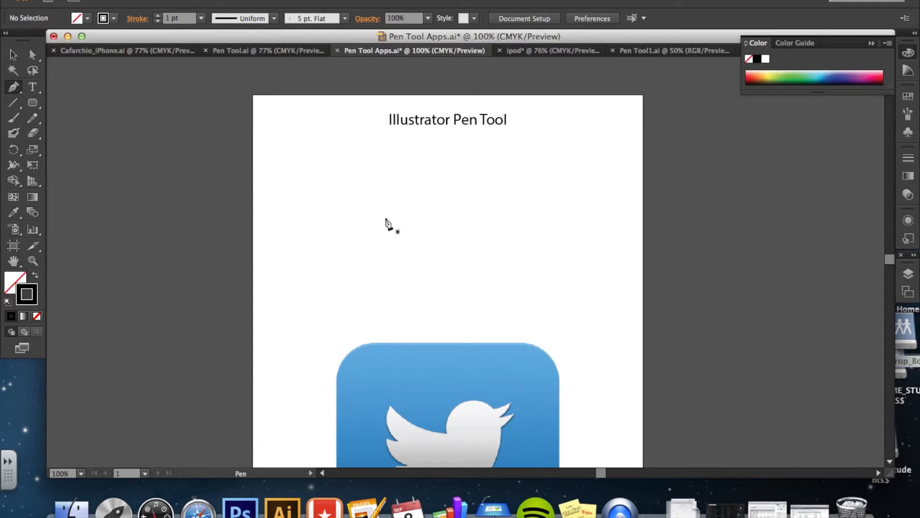
click(354, 241)
click(361, 181)
click(481, 181)
click(496, 240)
drag(484, 279, 390, 254)
drag(389, 292, 359, 248)
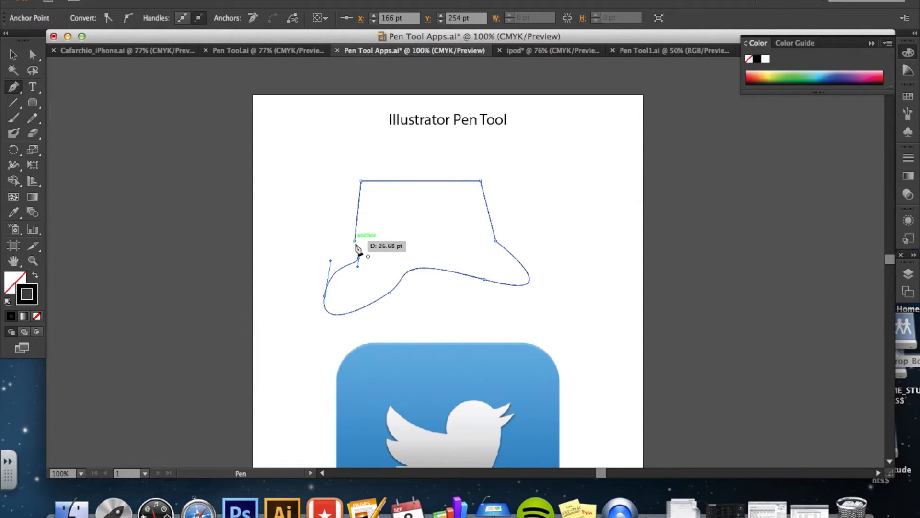
click(355, 242)
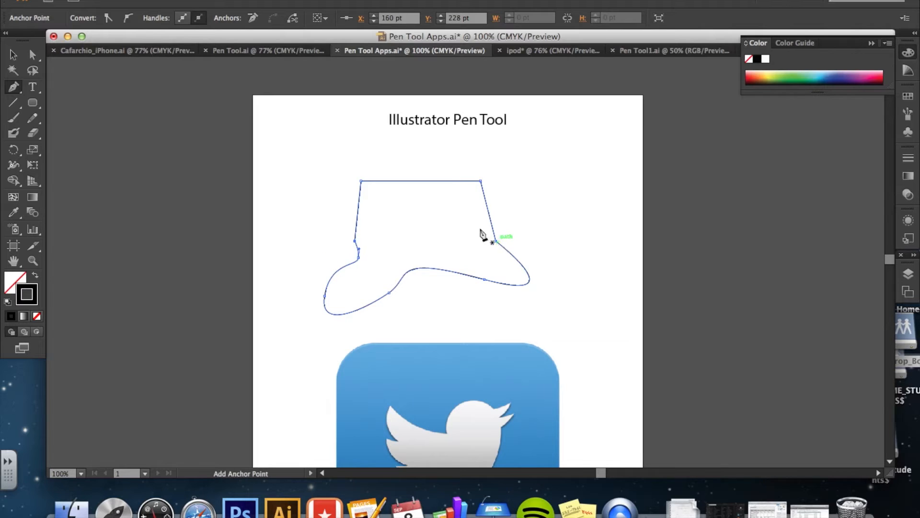
Select the boot shape and give it a red fill through the color picker.
click(12, 54)
click(266, 219)
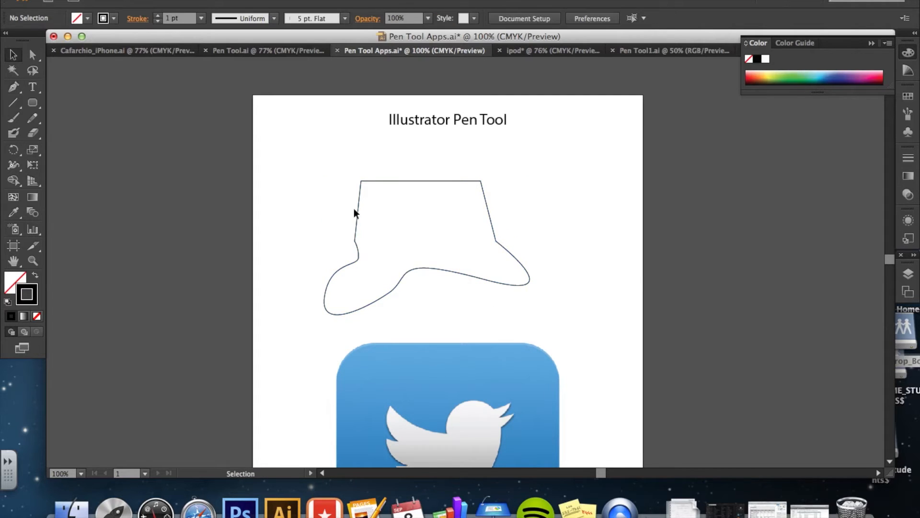
click(359, 207)
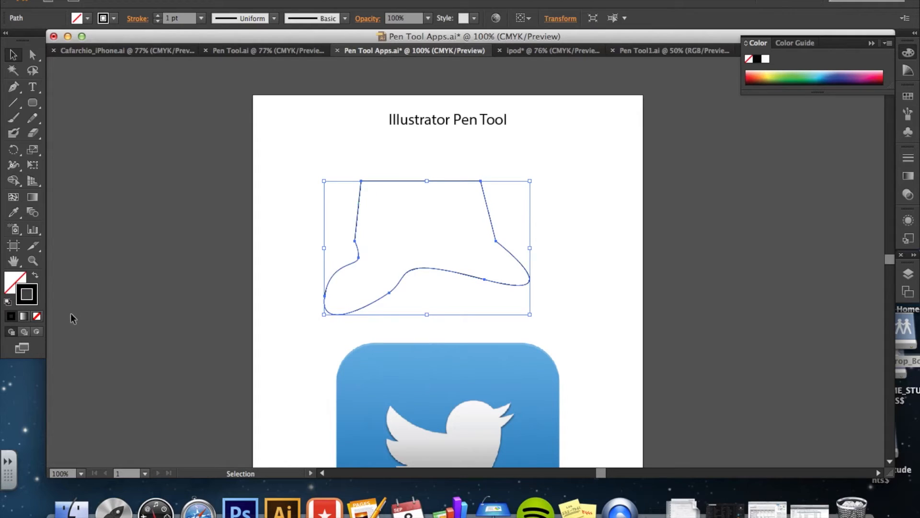
click(19, 282)
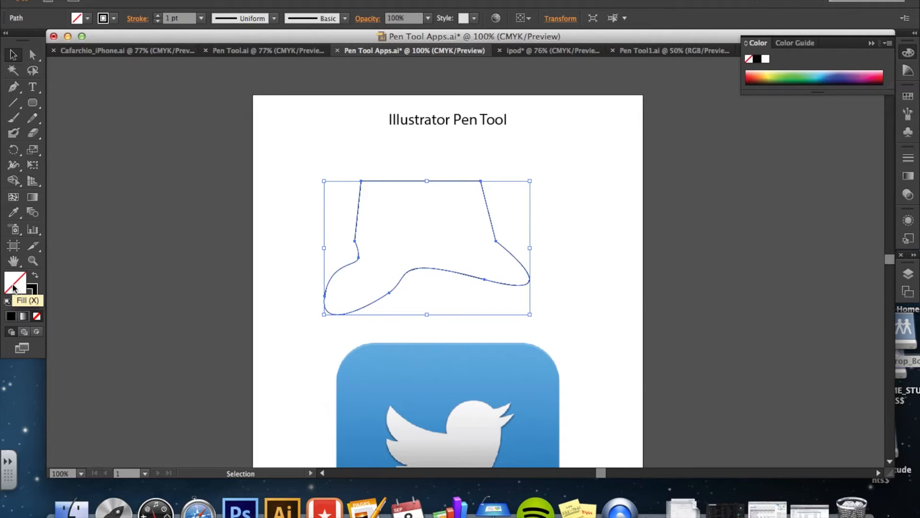
double_click(13, 287)
click(430, 298)
click(590, 266)
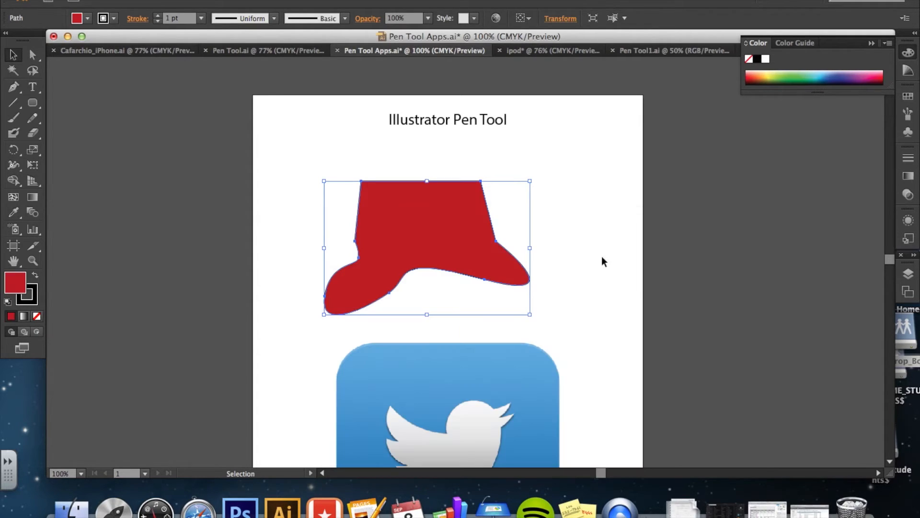
Move the red boot shape up and to the left, then deselect it.
click(607, 248)
drag(446, 222, 420, 199)
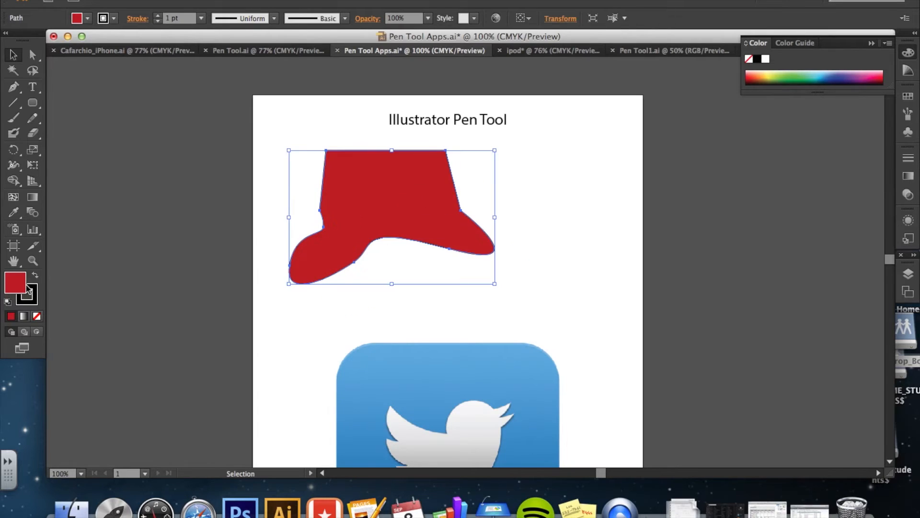
click(289, 324)
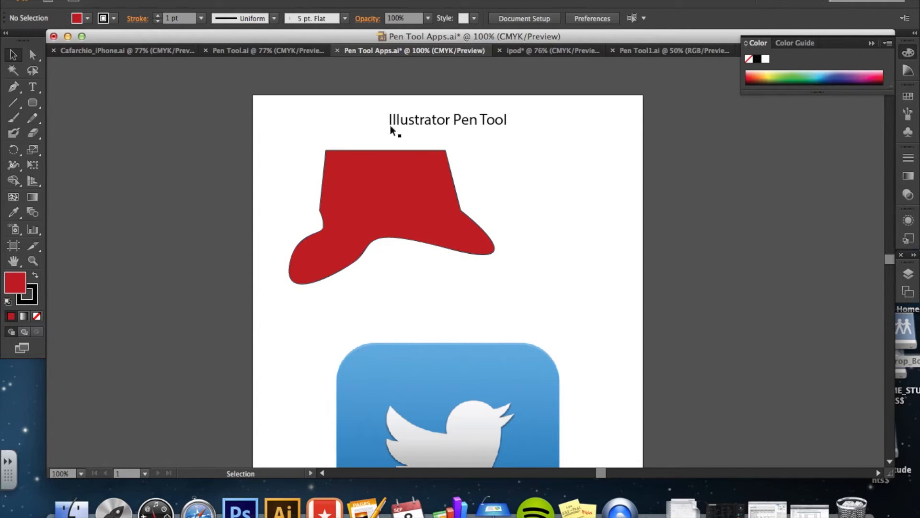
Select the red boot shape and delete it.
click(403, 191)
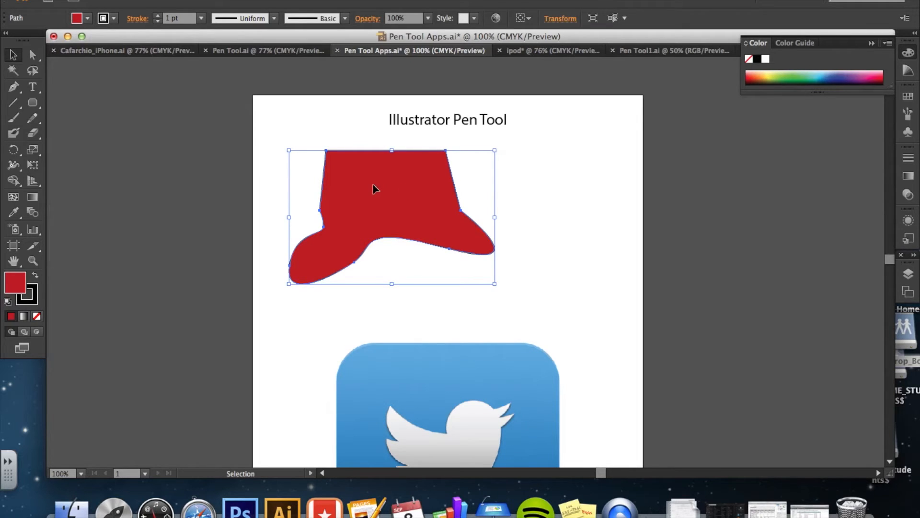
key(Delete)
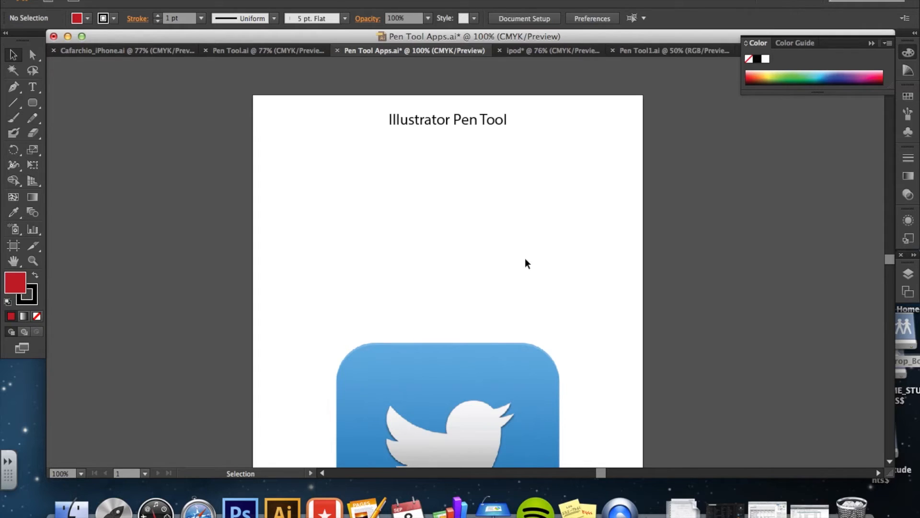
Try to trace the Twitter bird's head and body with the Pen tool using a red fill.
scroll(573, 265, down, 5)
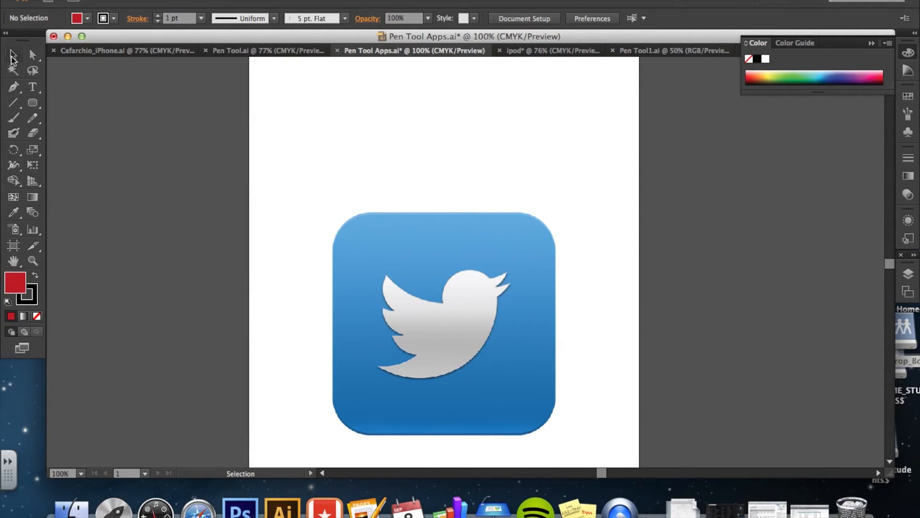
drag(465, 172, 476, 260)
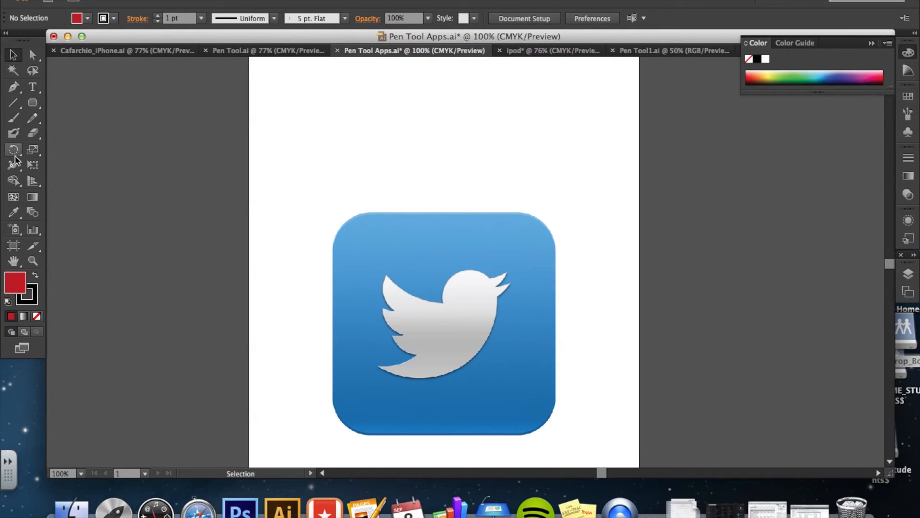
click(37, 316)
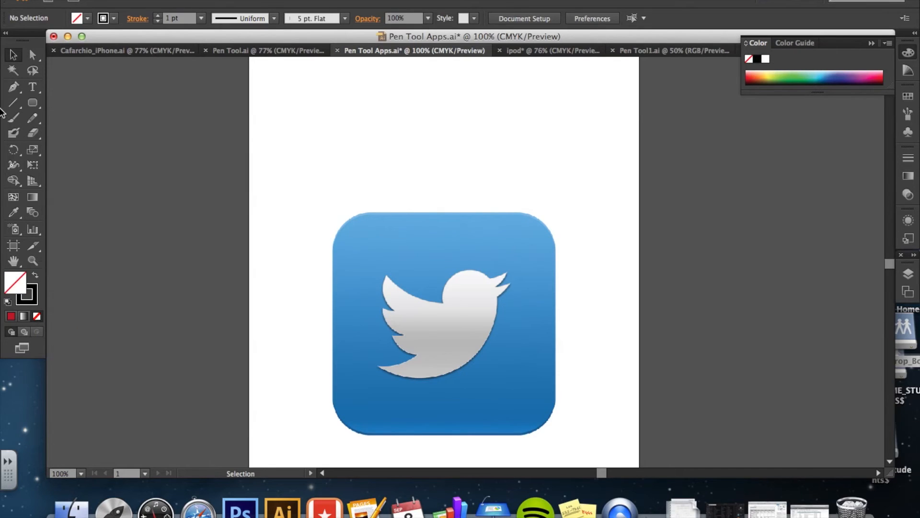
click(11, 90)
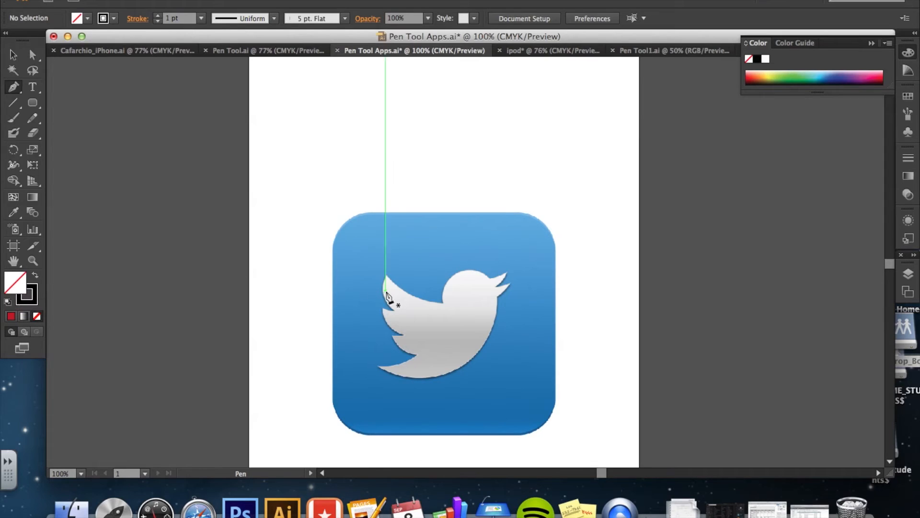
click(10, 316)
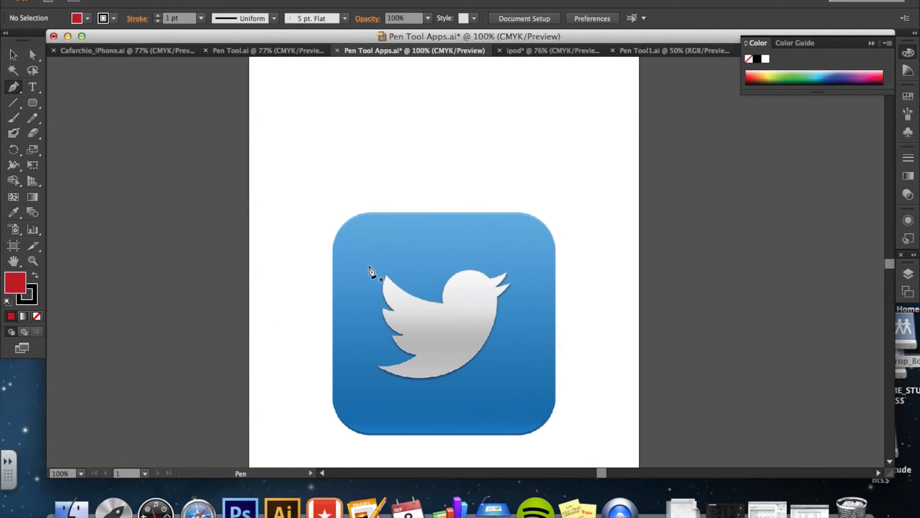
click(444, 301)
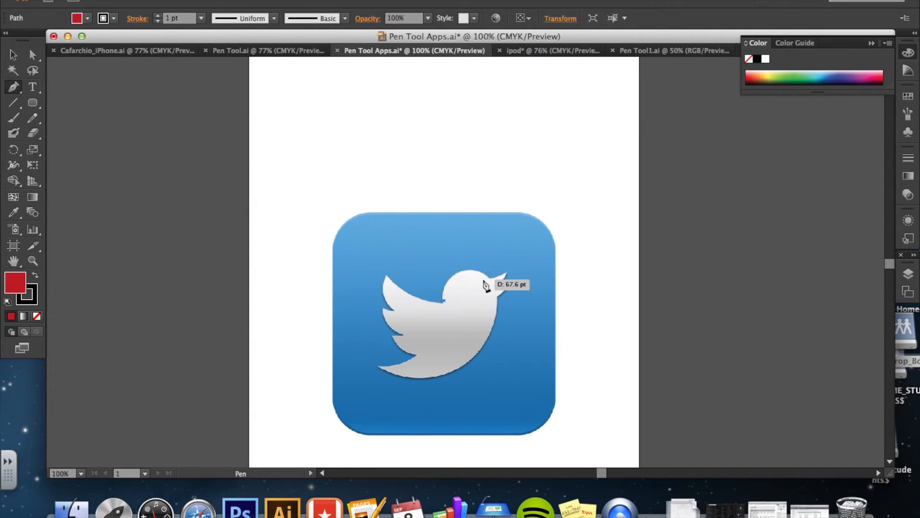
drag(490, 278, 527, 309)
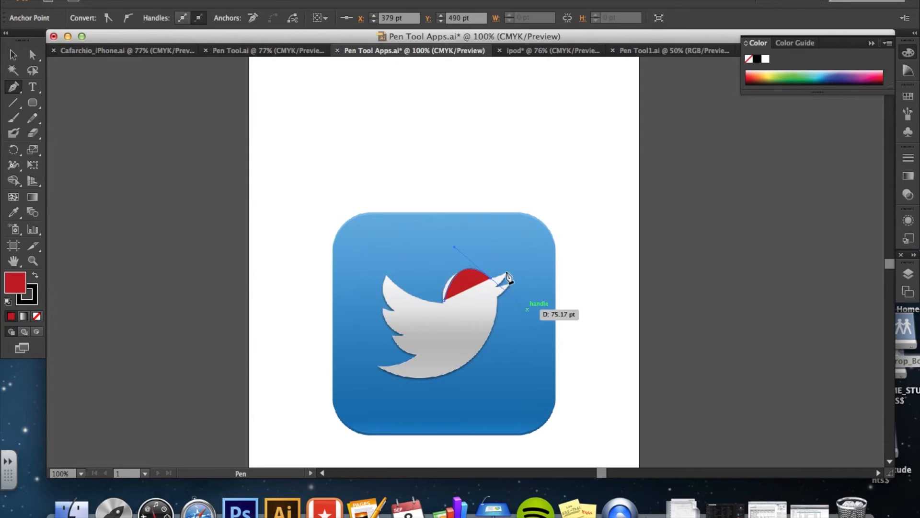
key(super+z)
click(490, 278)
click(505, 272)
click(497, 284)
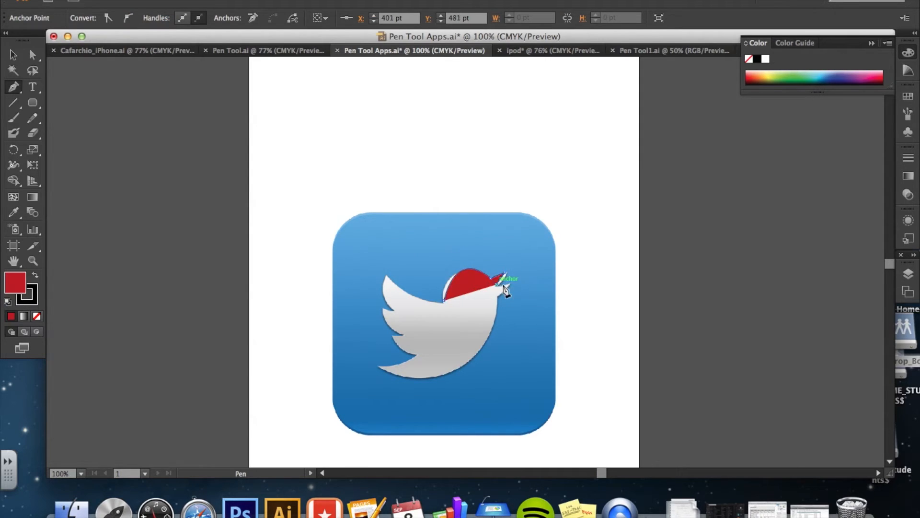
click(510, 285)
click(503, 296)
click(495, 308)
click(485, 342)
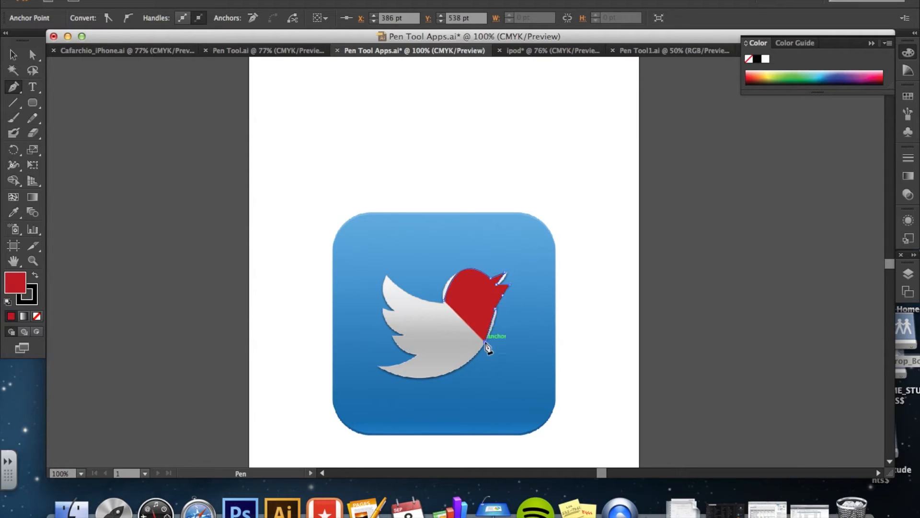
click(381, 368)
drag(362, 355, 295, 346)
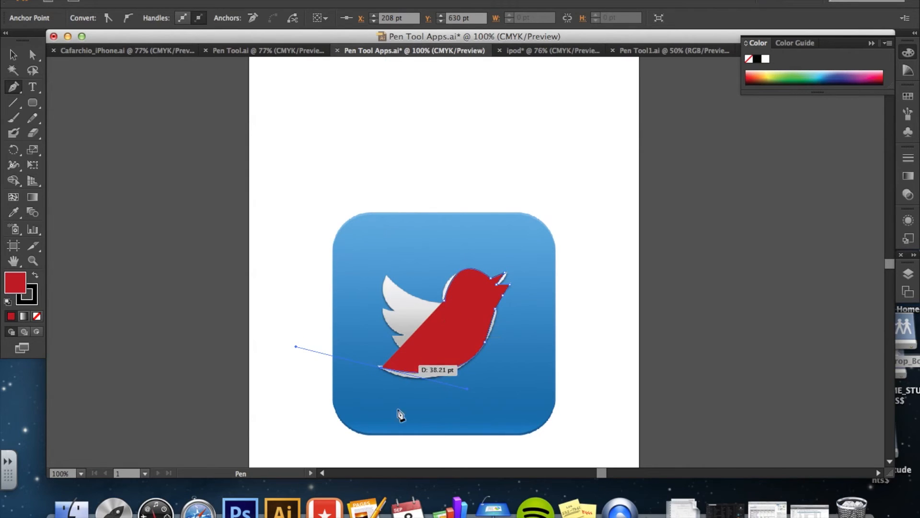
key(super+z)
key(super+z)
key(super+z)
key(super+z)
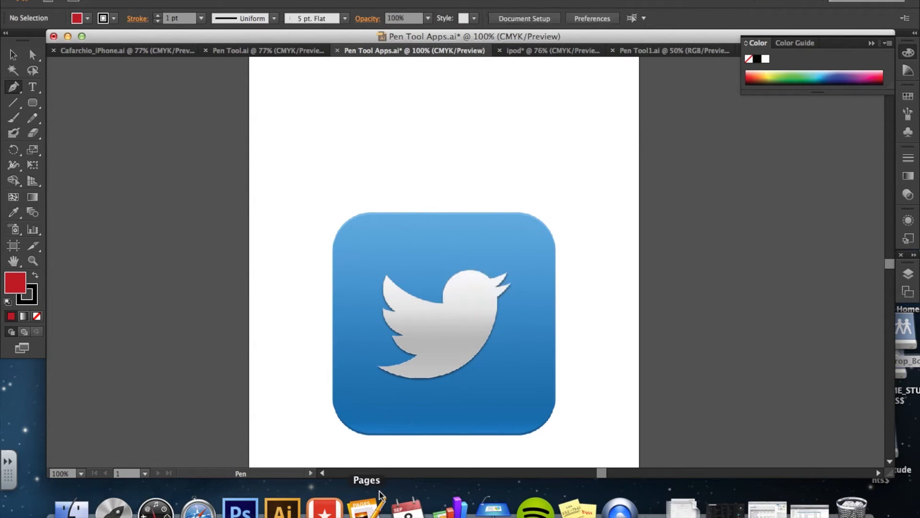
Draw an unfilled curved path around the Twitter bird's head with the Pen tool, then deselect it.
click(38, 317)
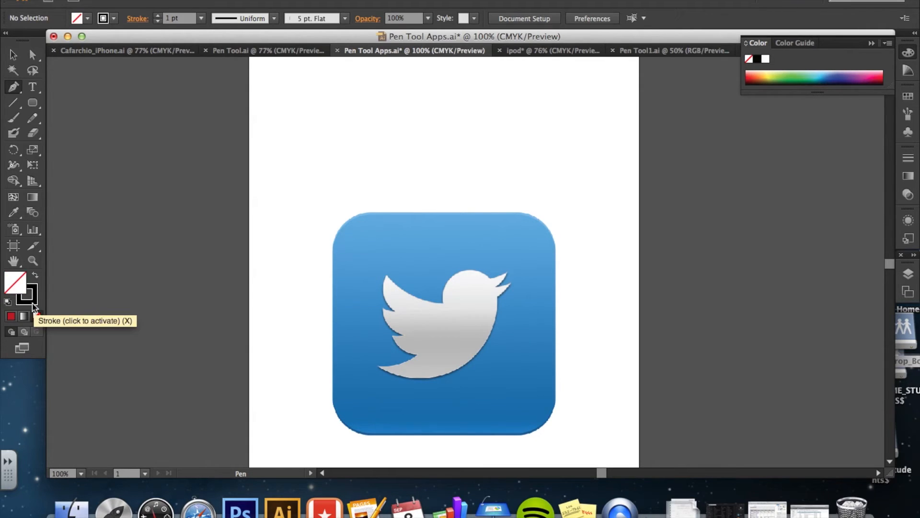
click(444, 302)
drag(455, 273, 505, 296)
click(489, 280)
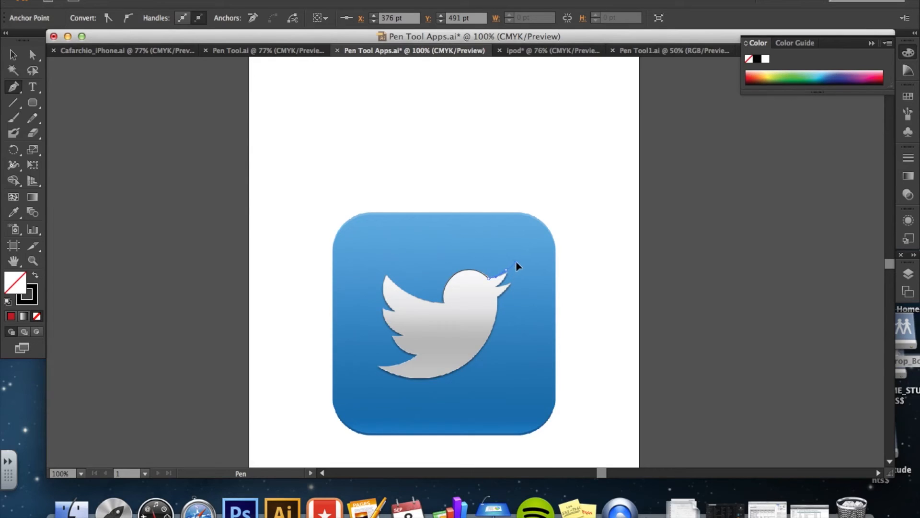
drag(516, 259, 516, 260)
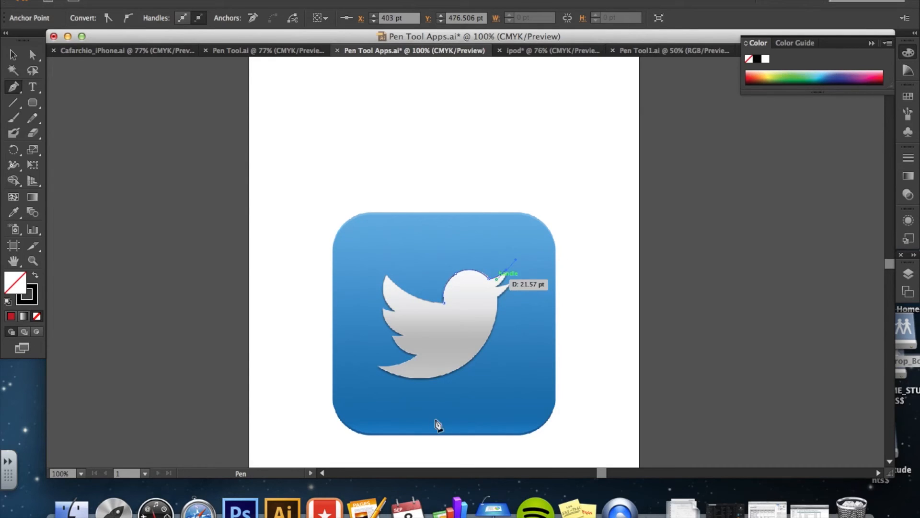
click(443, 306)
click(13, 54)
click(374, 183)
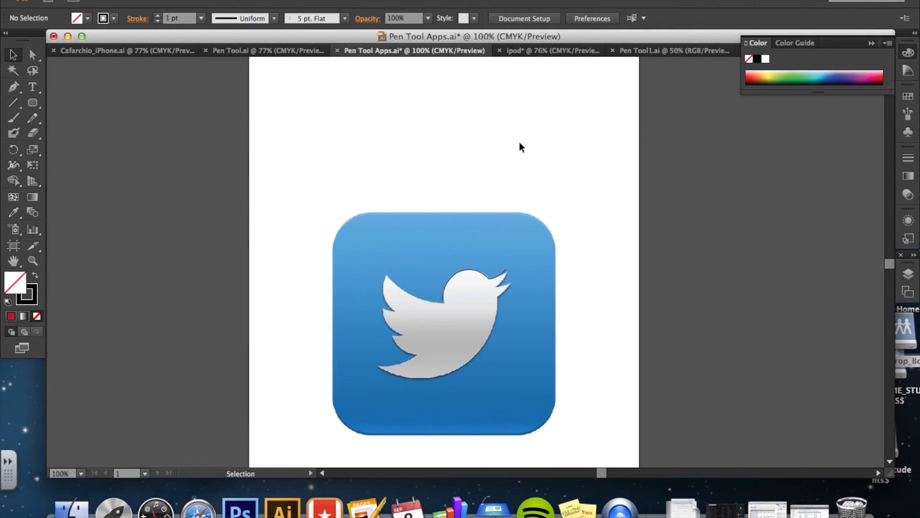
Switch to the Pen Tool1.ai document and zoom in on the Straight lines exercise.
click(670, 51)
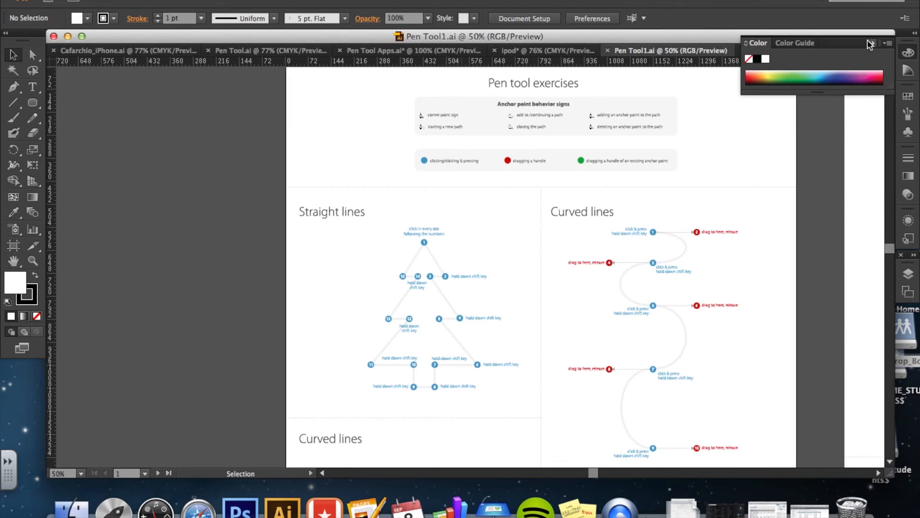
click(871, 44)
click(29, 262)
click(426, 304)
click(498, 261)
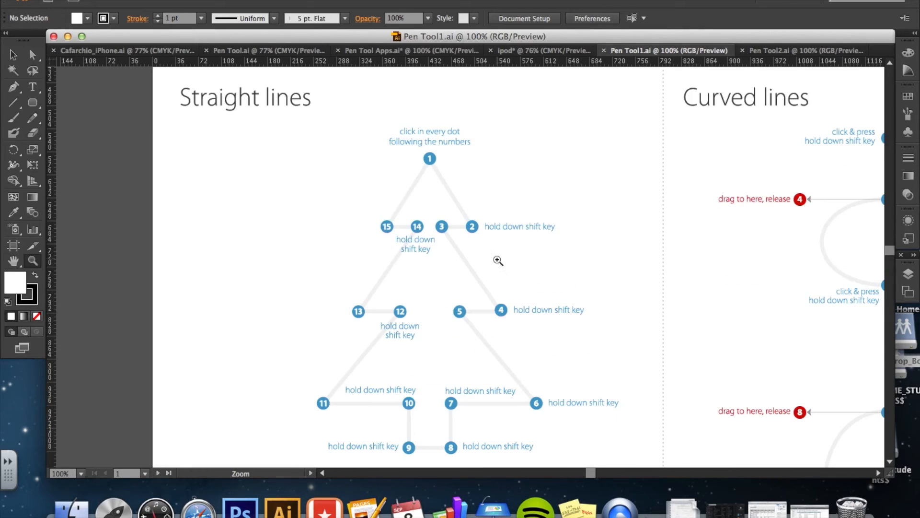
scroll(464, 200, down, 3)
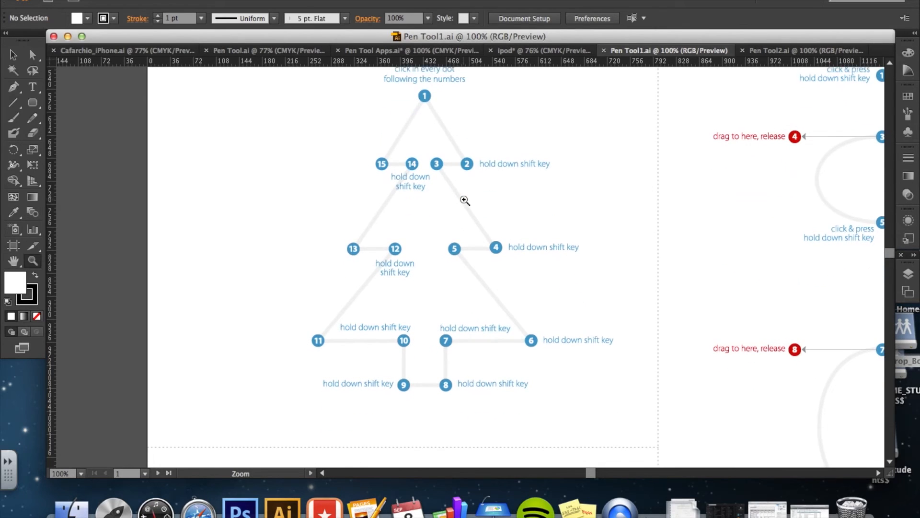
scroll(465, 191, up, 1)
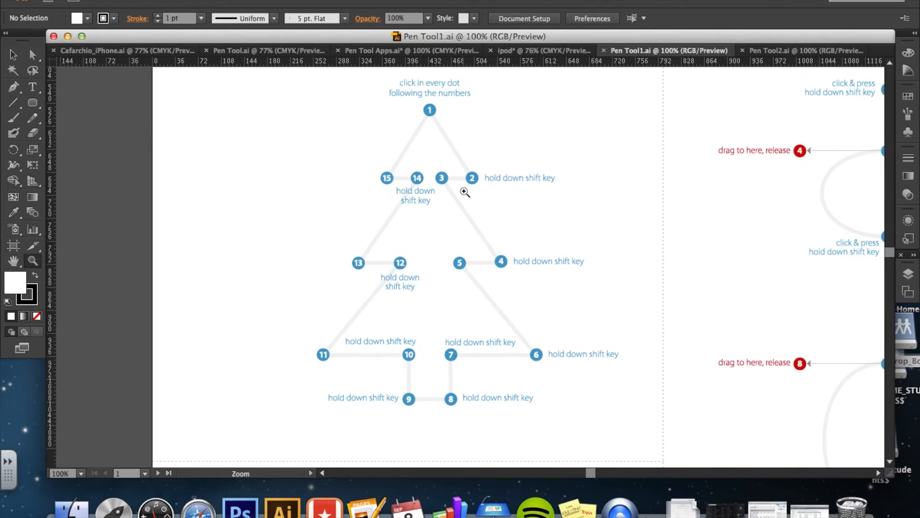
With the Pen tool and no fill, trace the straight-line tree by clicking dots 1 through 15 and closing the path at dot 1.
click(8, 91)
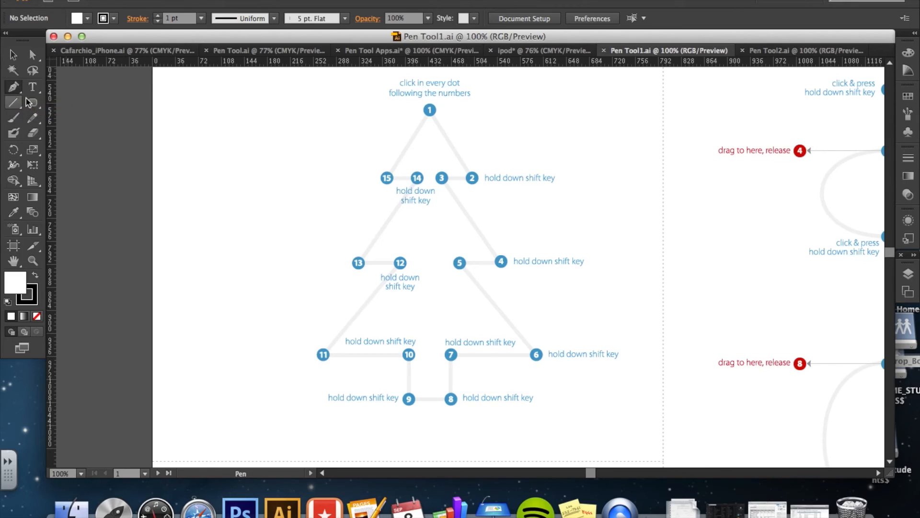
click(36, 317)
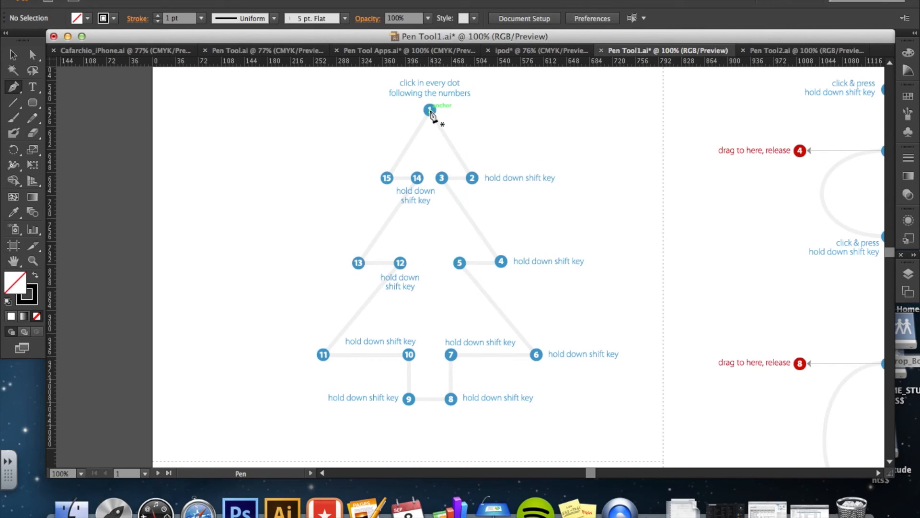
click(430, 110)
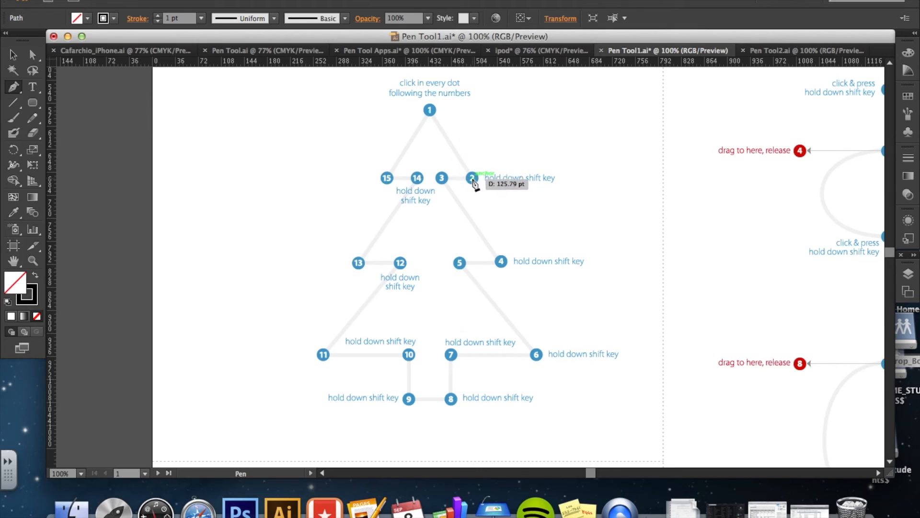
click(472, 179)
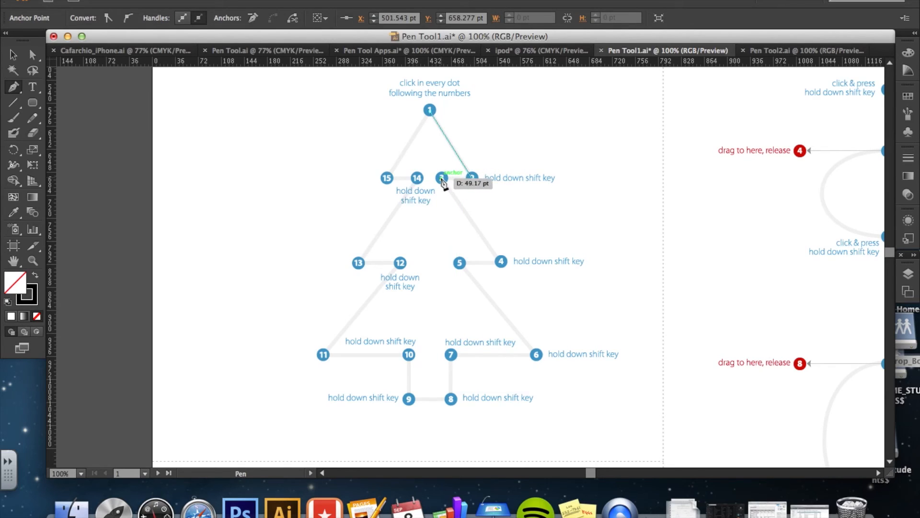
click(442, 179)
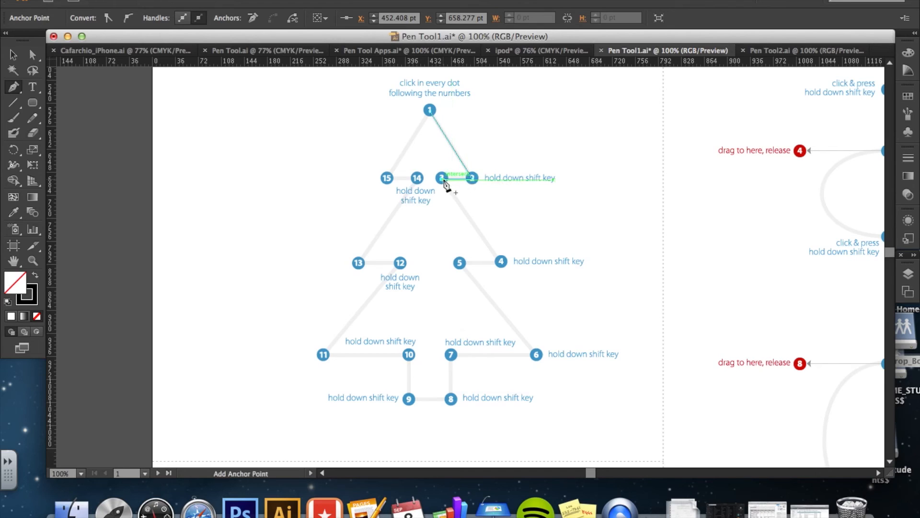
click(502, 263)
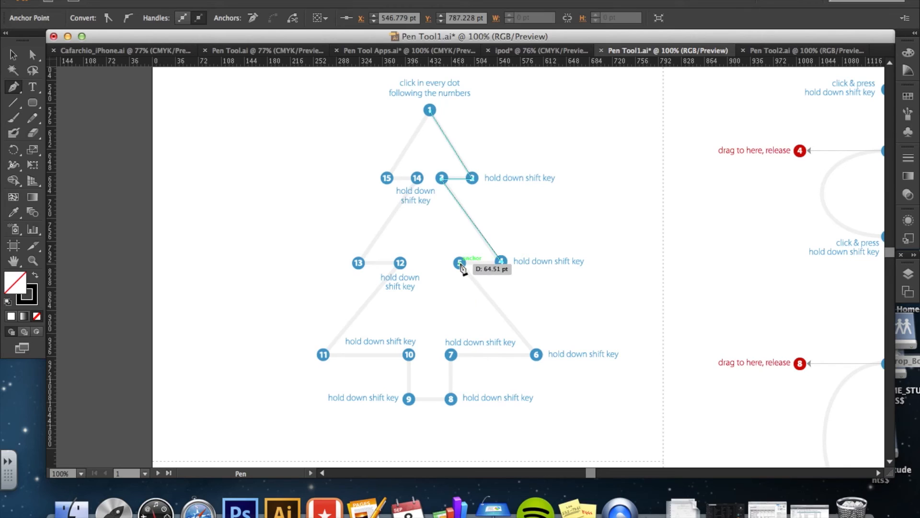
click(461, 264)
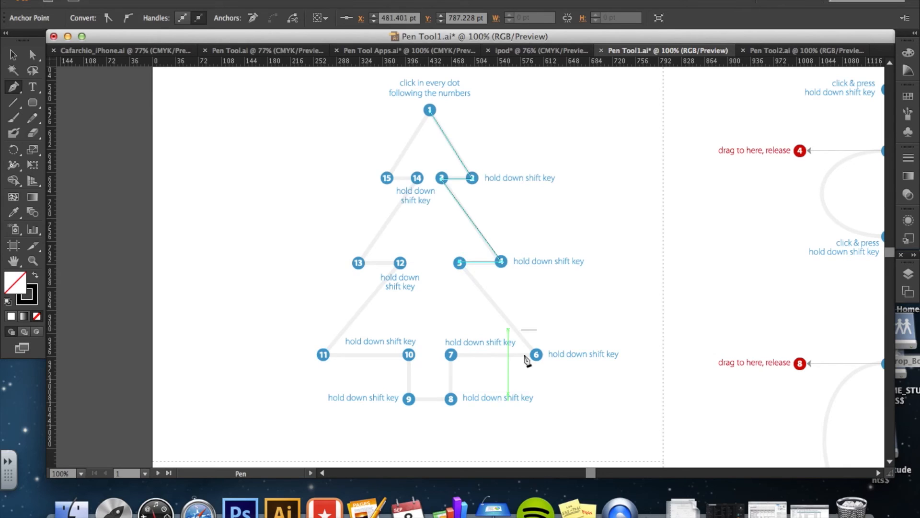
click(537, 356)
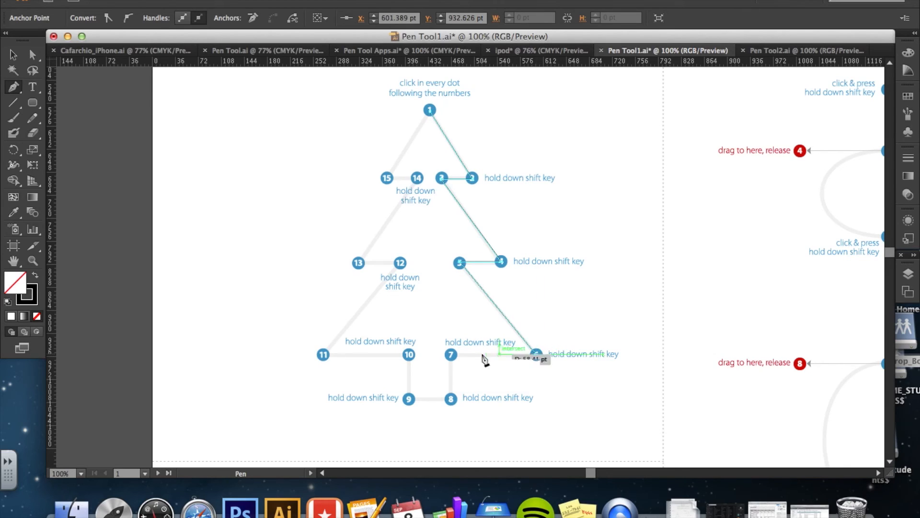
click(451, 355)
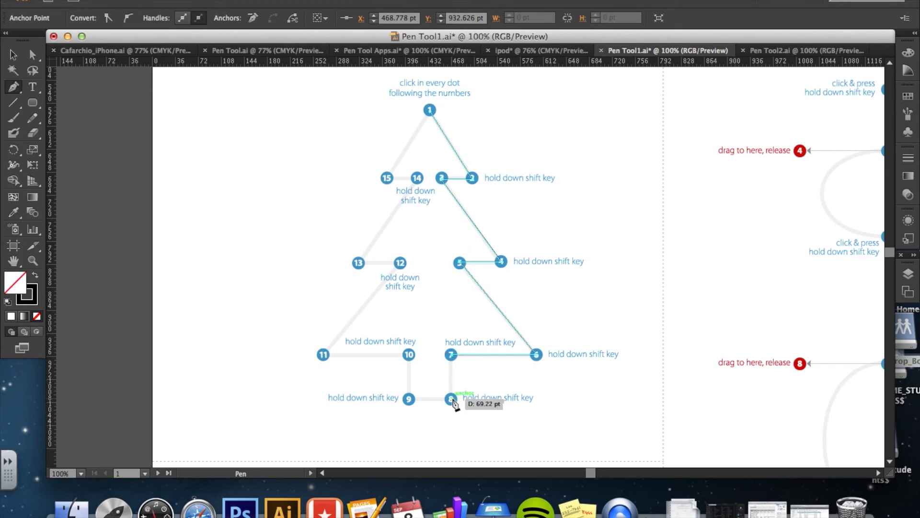
click(451, 399)
click(409, 399)
click(409, 355)
click(323, 355)
click(400, 263)
click(358, 263)
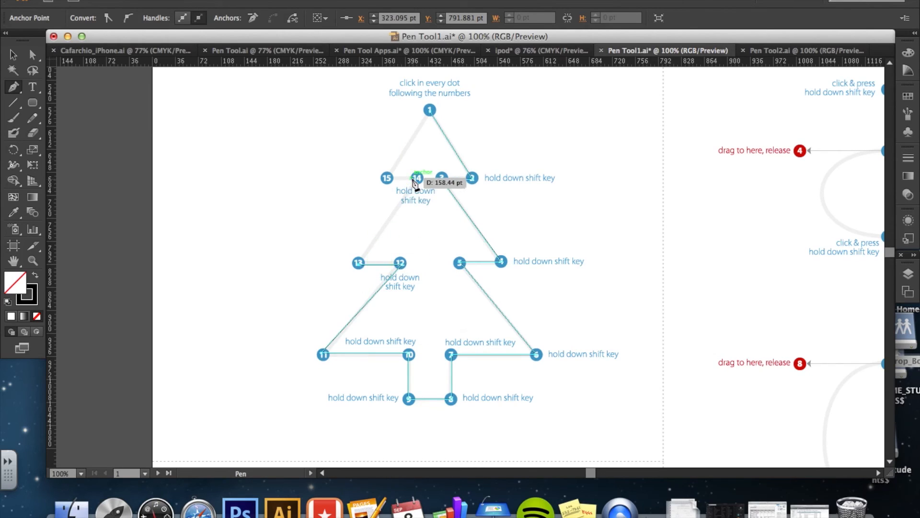
click(417, 177)
click(384, 179)
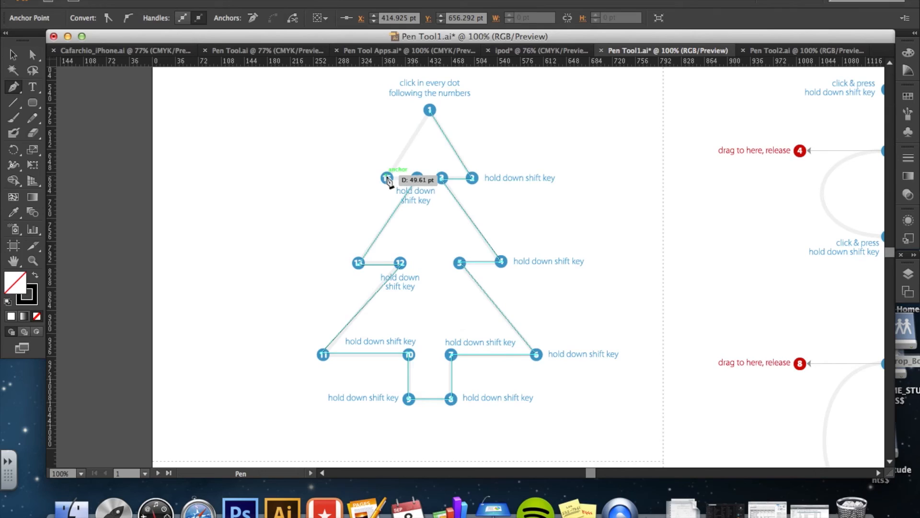
click(430, 111)
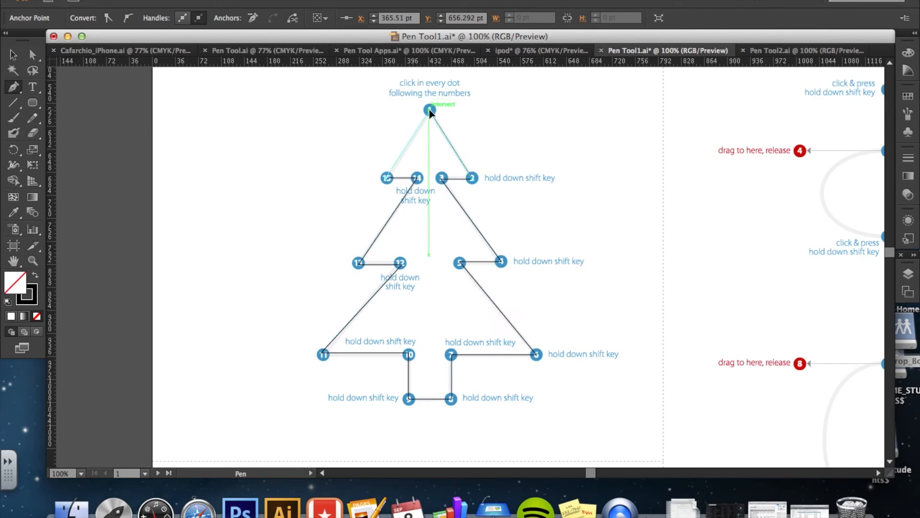
Select the tree path, set its fill colour to green, and deselect it.
click(13, 54)
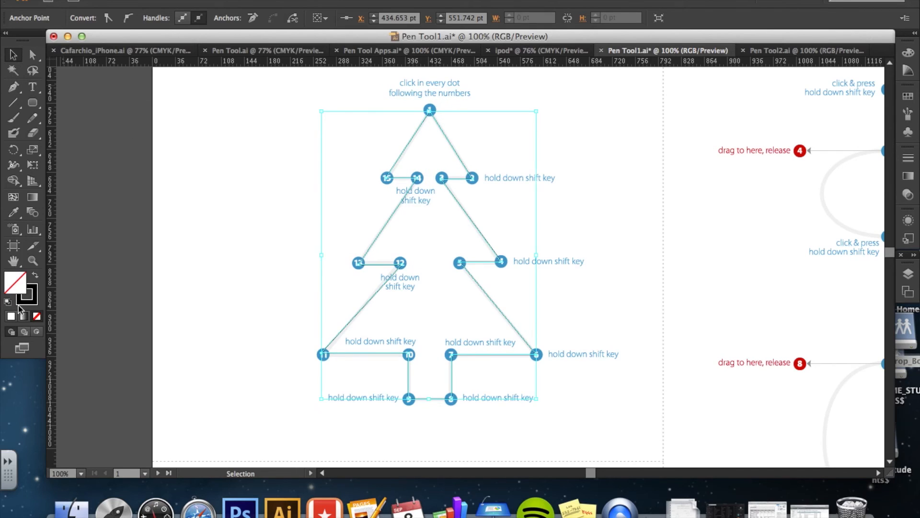
double_click(19, 290)
click(480, 383)
click(440, 318)
click(442, 295)
click(602, 265)
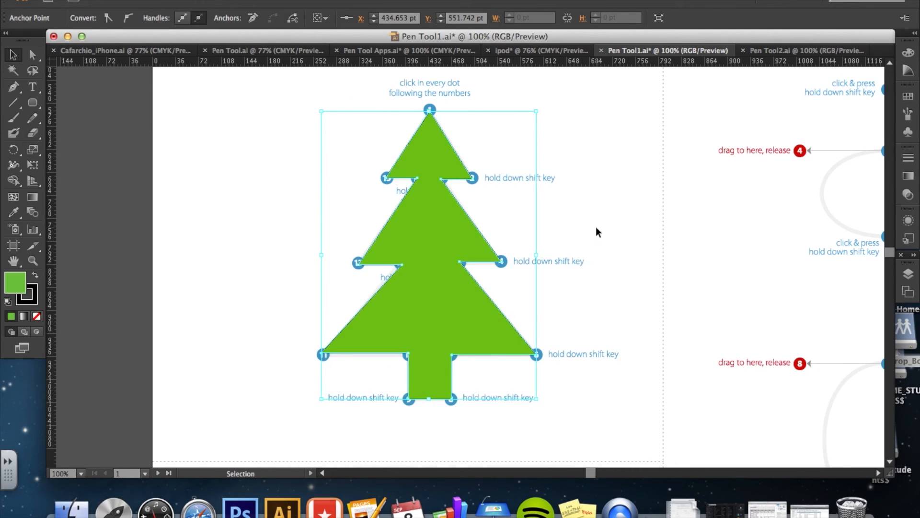
click(596, 229)
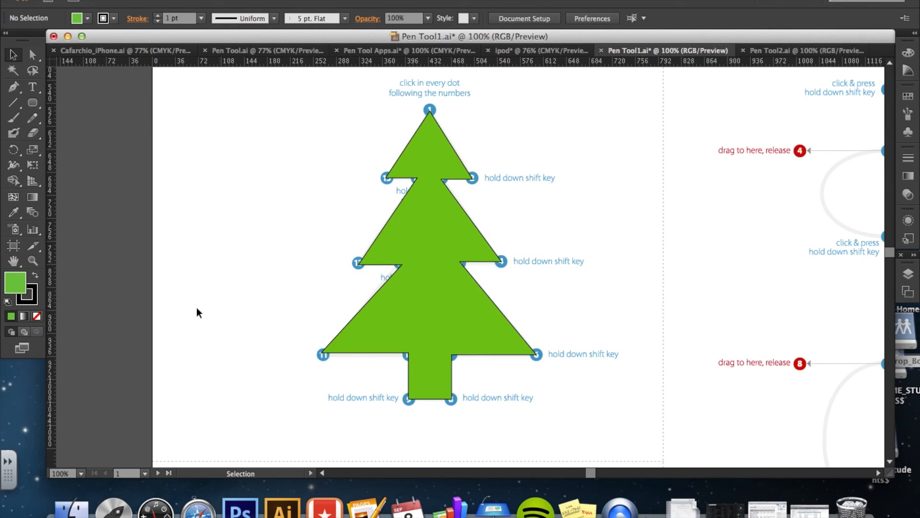
Zoom out to survey all the exercises on the worksheet, then switch to the Pen Tool2.ai document.
click(33, 261)
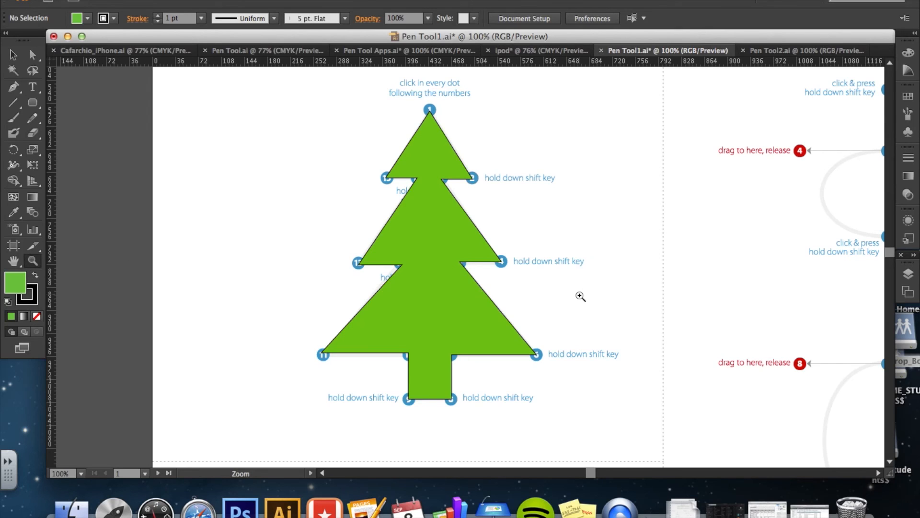
alt+click(581, 297)
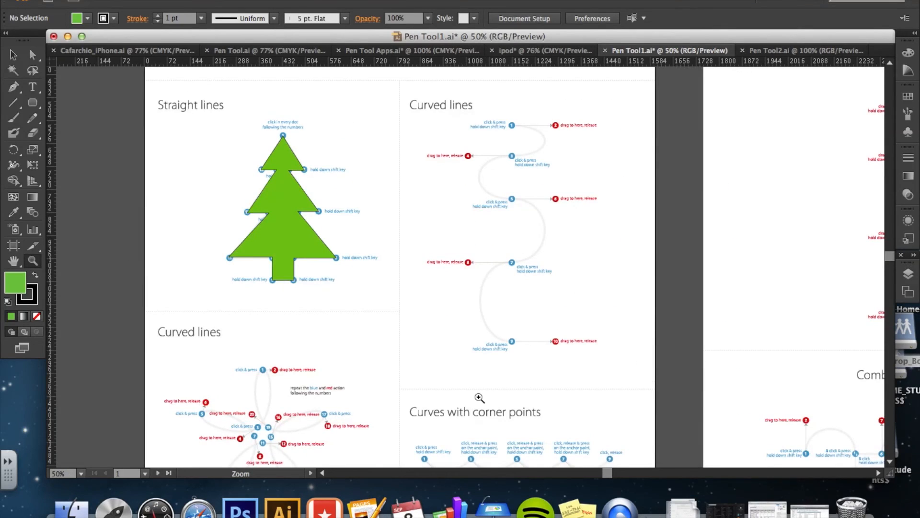
scroll(480, 398, down, 5)
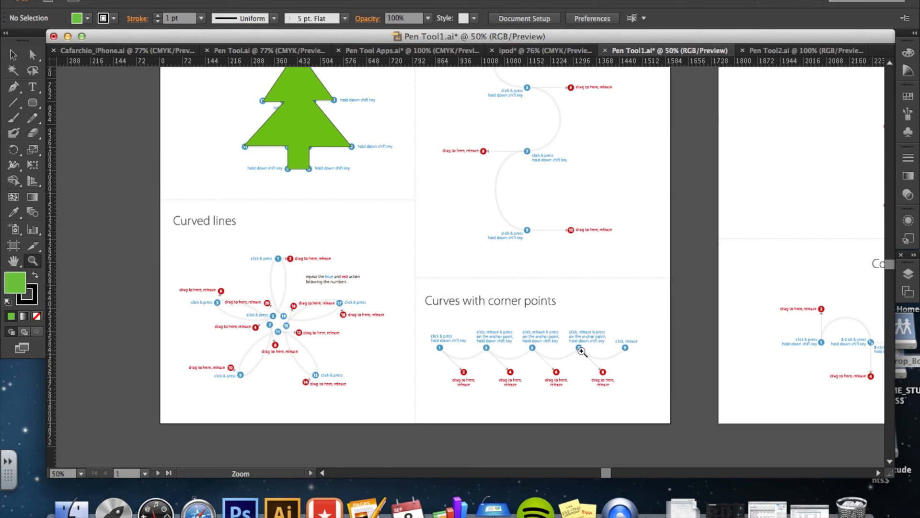
scroll(582, 351, up, 3)
scroll(581, 351, right, 7)
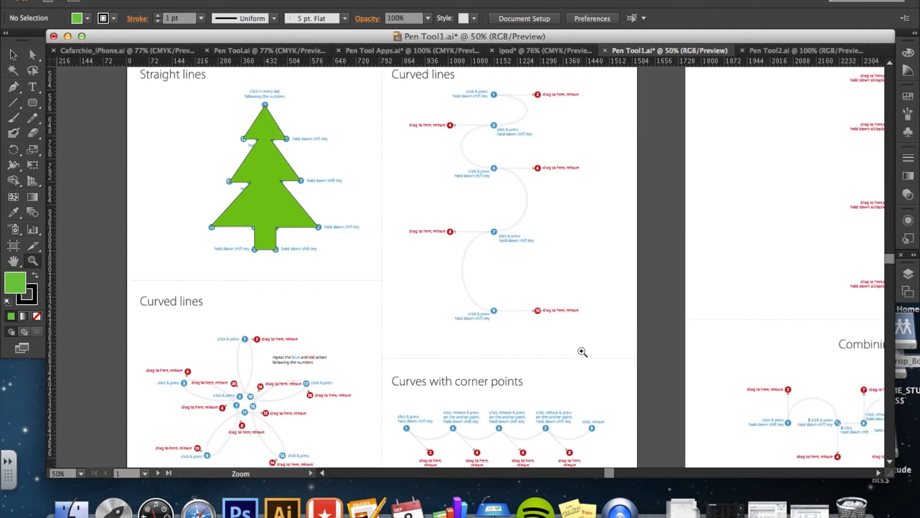
scroll(583, 352, right, 6)
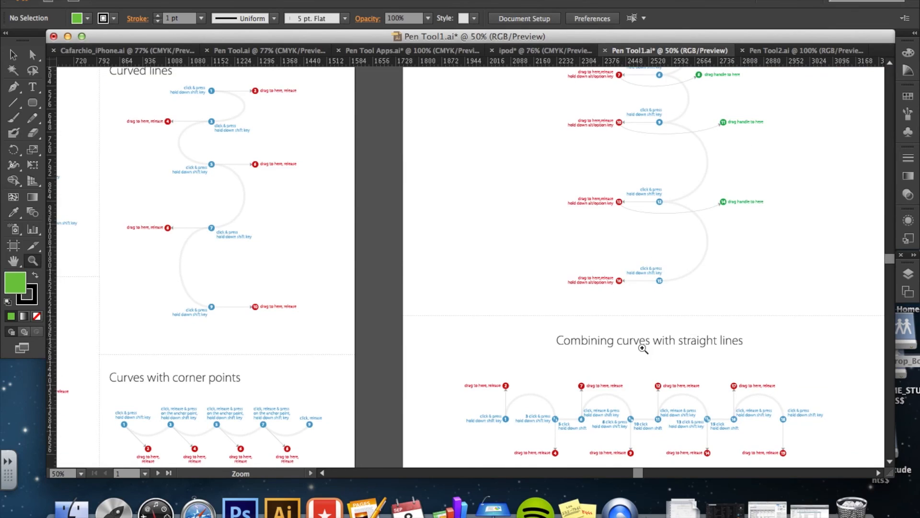
scroll(643, 348, down, 1)
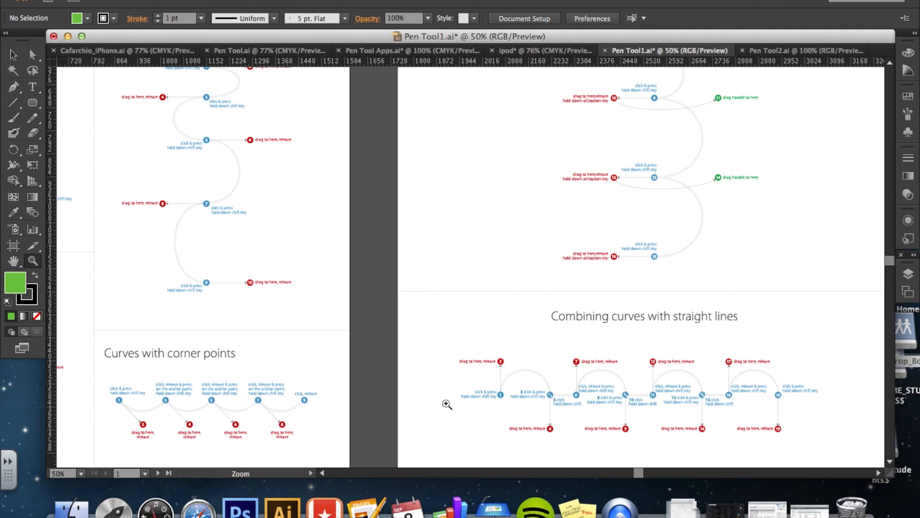
alt+click(418, 372)
scroll(421, 247, up, 3)
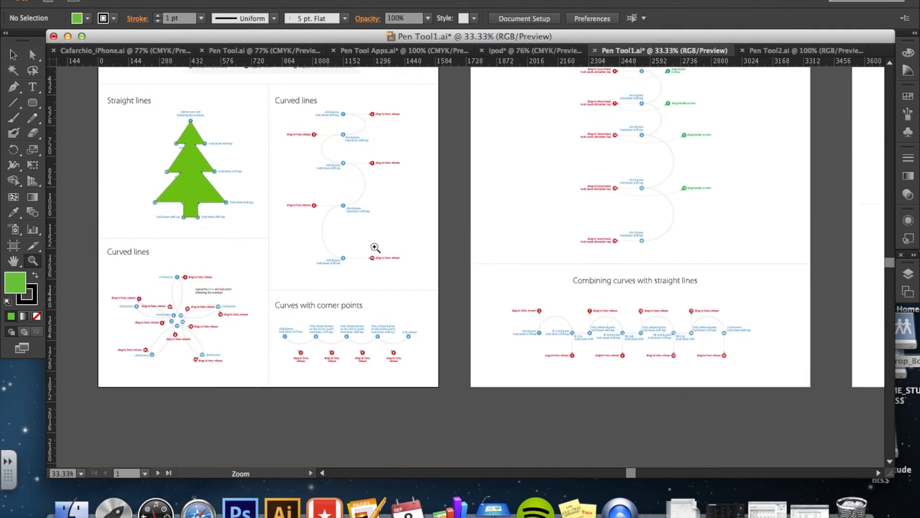
scroll(375, 247, up, 2)
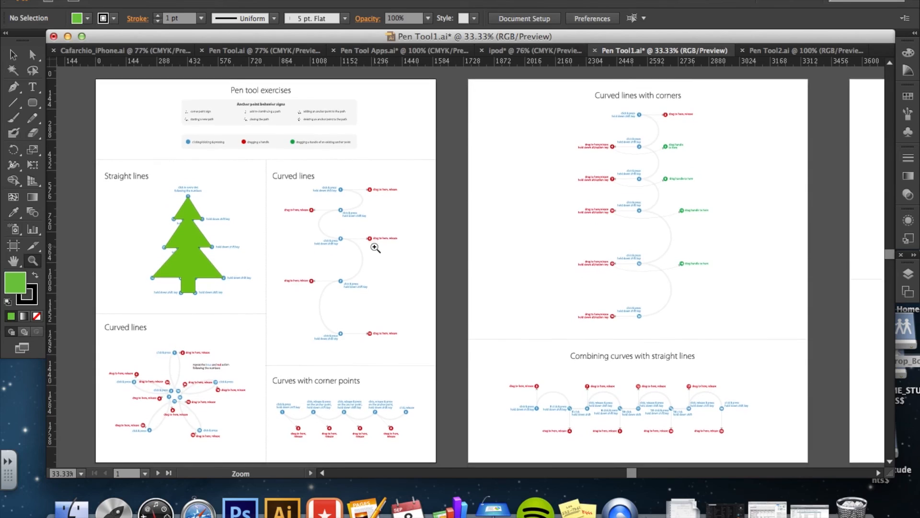
scroll(375, 247, down, 1)
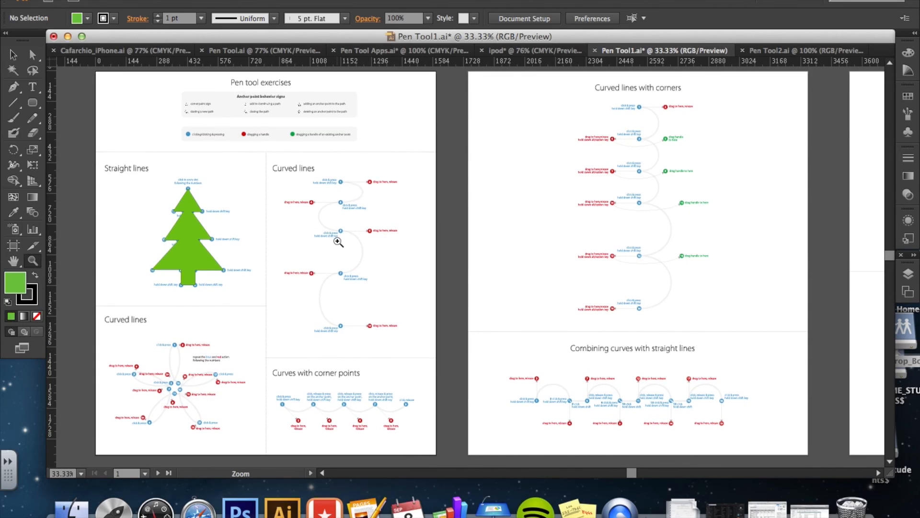
click(794, 51)
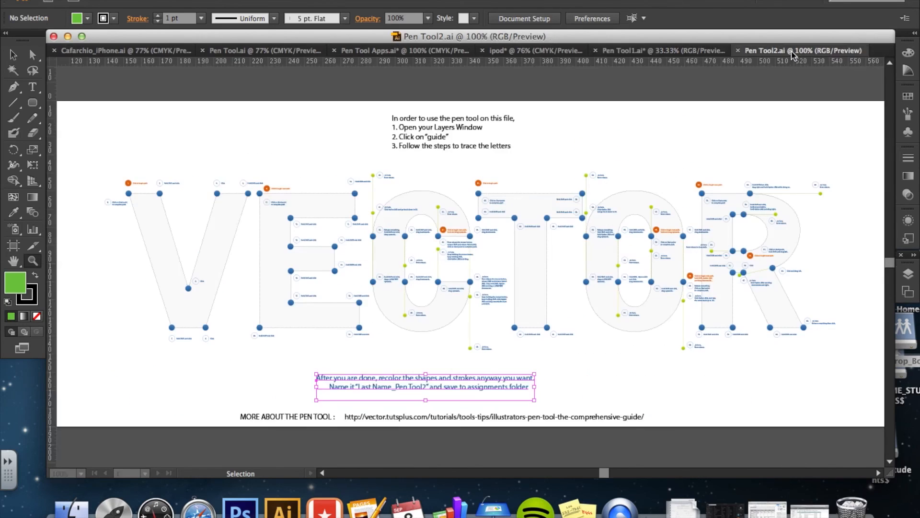